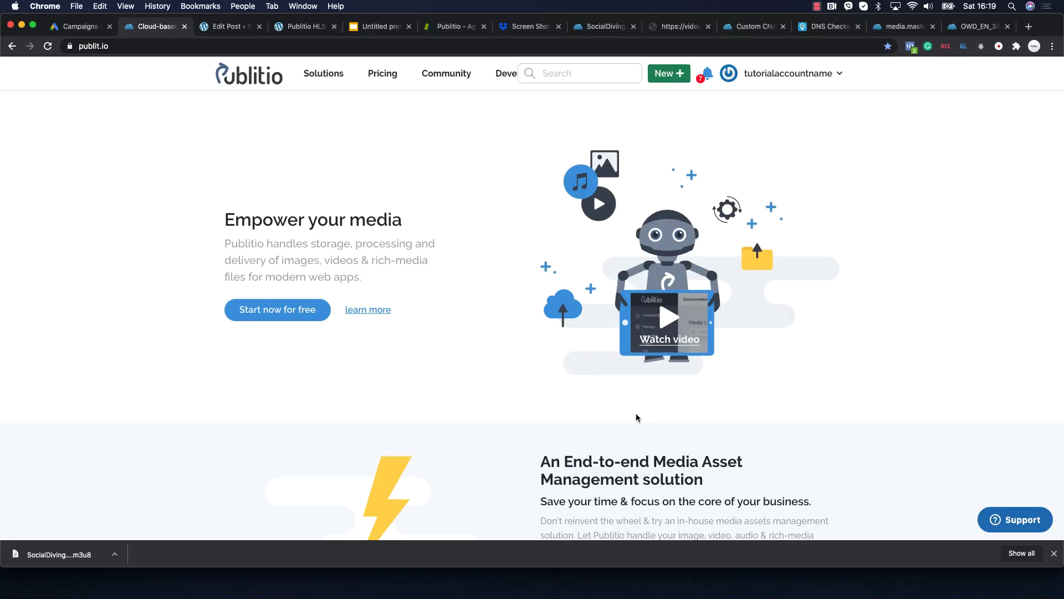
# Scroll down through the publit.io home page and back up again
pyautogui.scroll(-5, 636, 416)
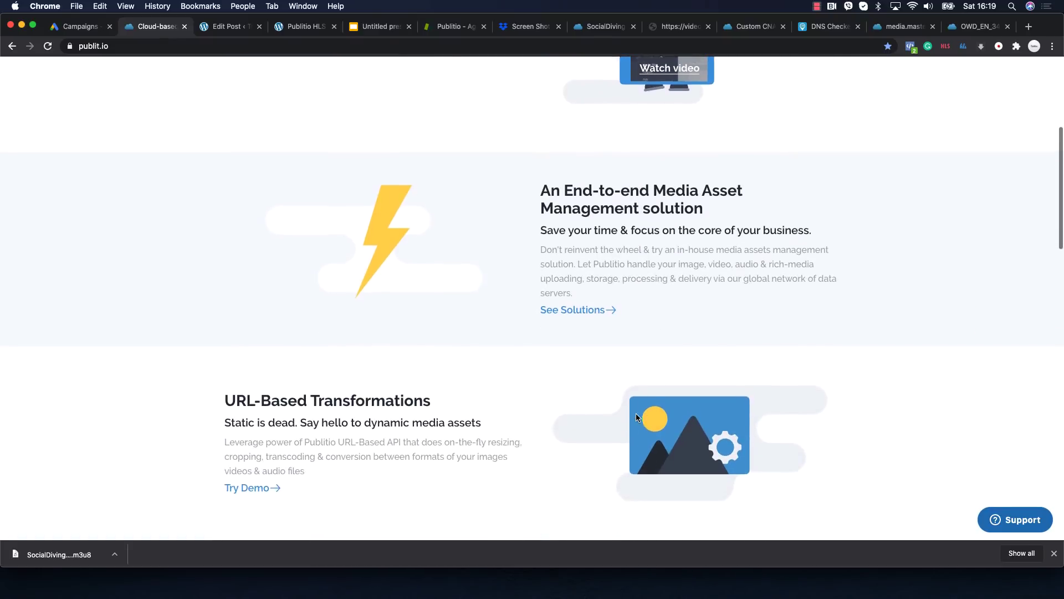
pyautogui.scroll(-14, 636, 417)
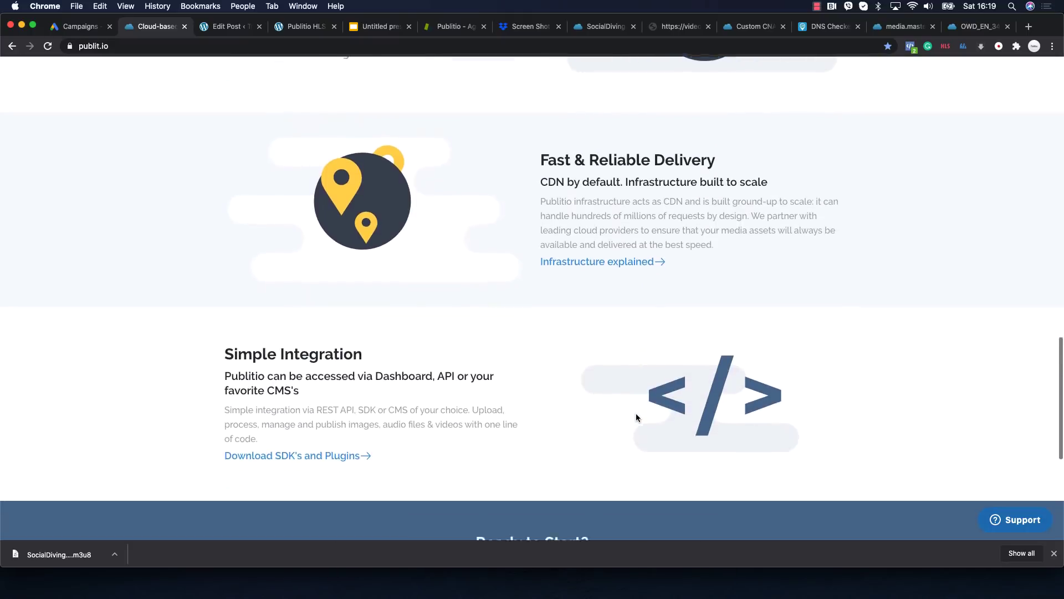
pyautogui.scroll(-5, 636, 416)
pyautogui.scroll(20, 637, 417)
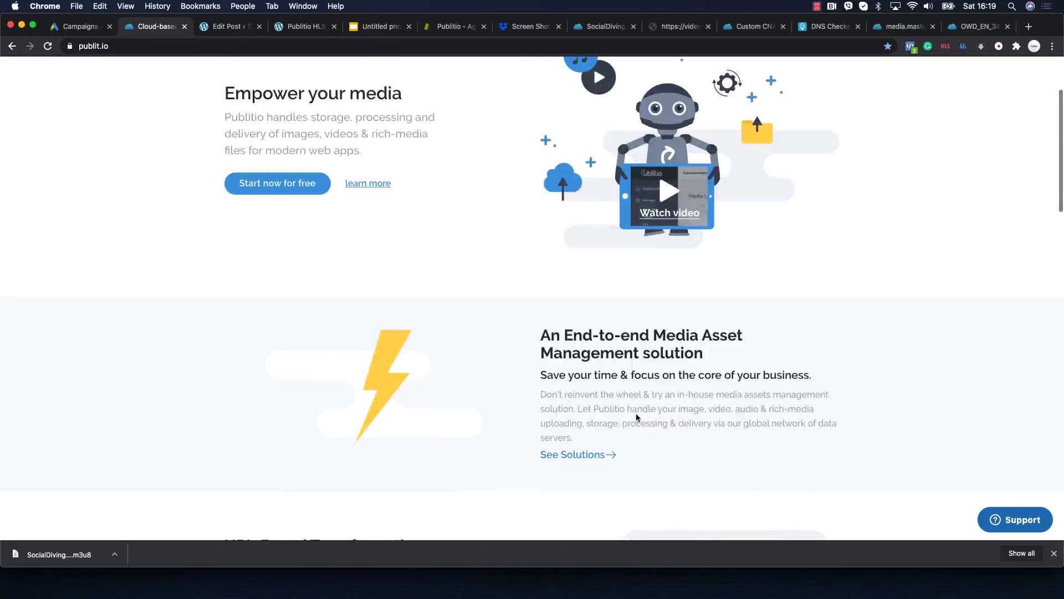
pyautogui.scroll(2, 637, 417)
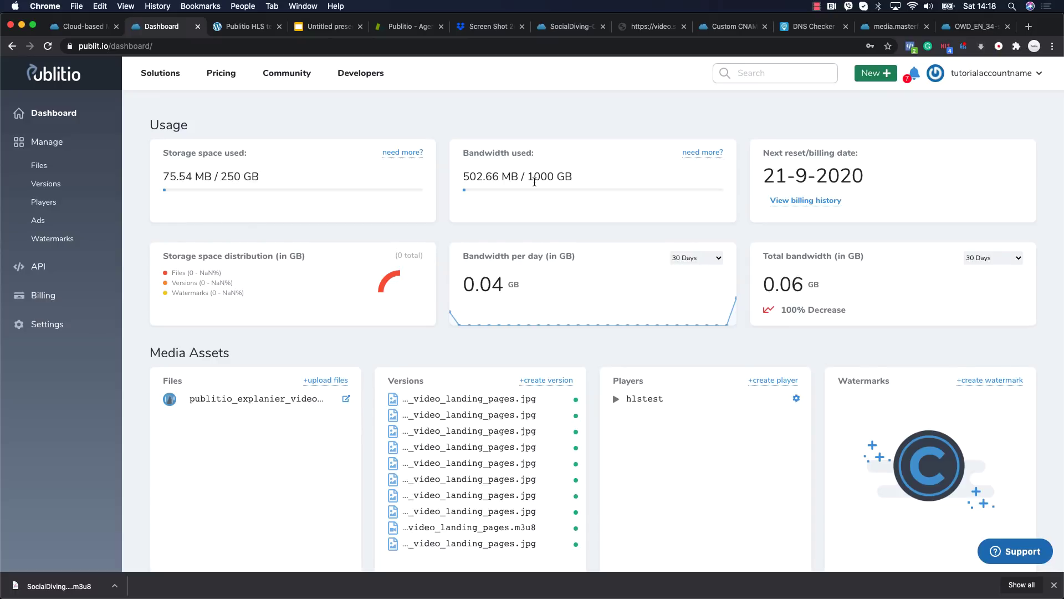
# Start a new watermark in Watermarks and pick Publitio128.png as its image
pyautogui.scroll(-3, 534, 182)
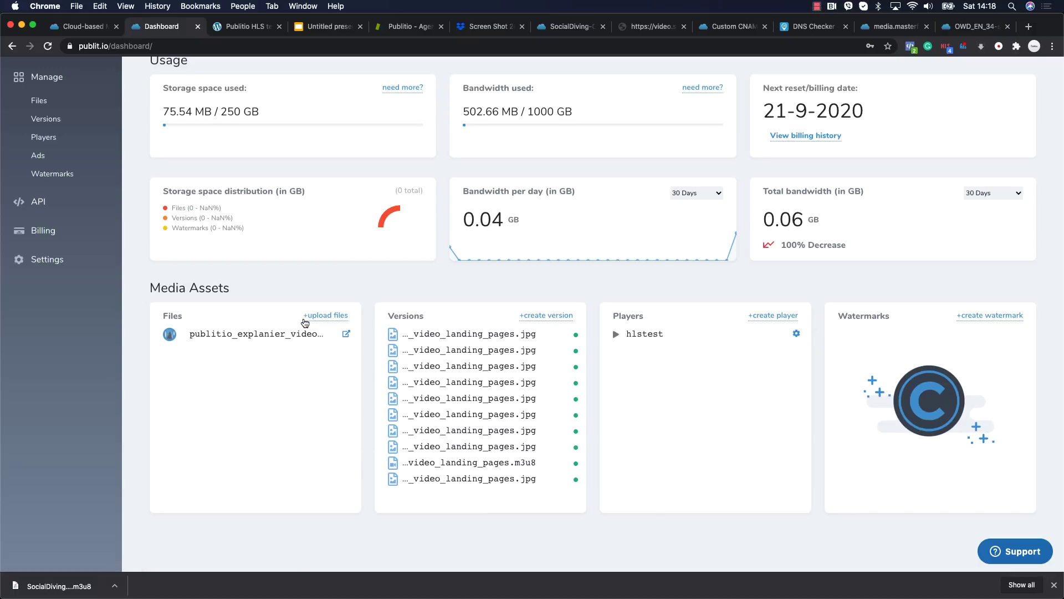
pyautogui.scroll(3, 304, 322)
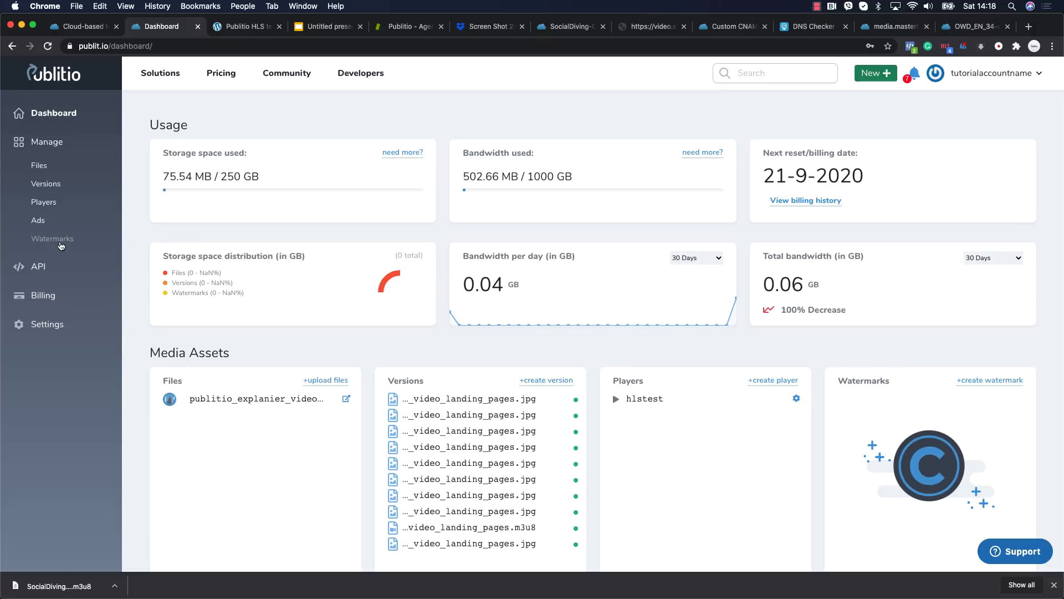
pyautogui.click(61, 244)
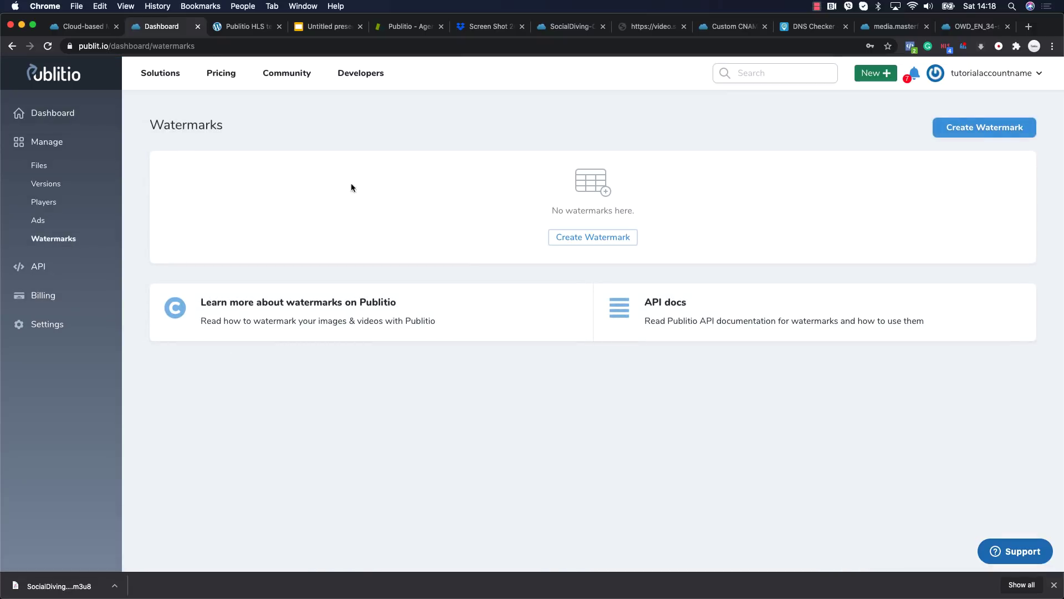
pyautogui.click(582, 237)
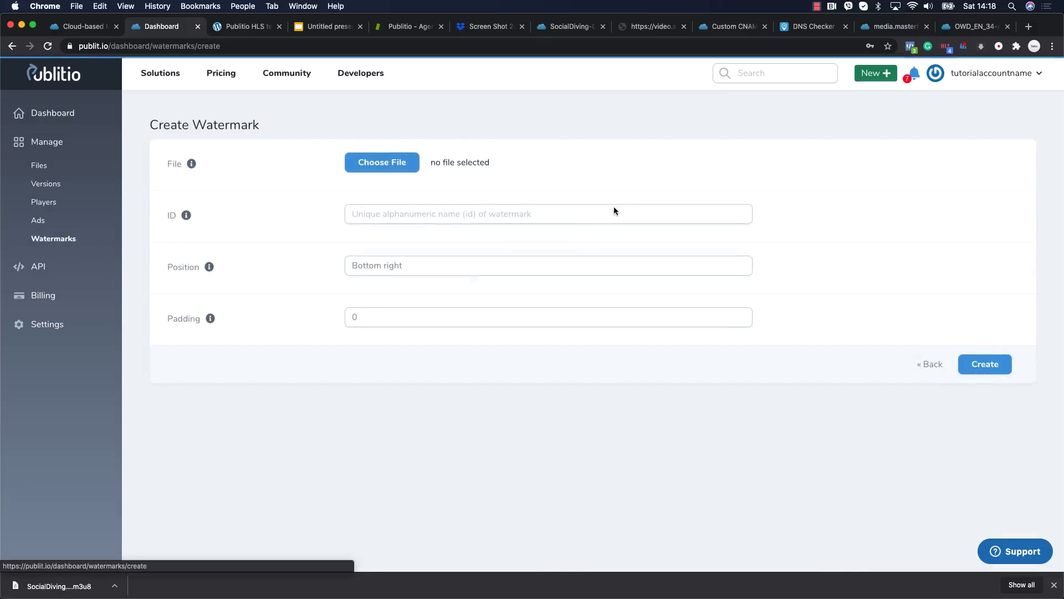
pyautogui.click(371, 165)
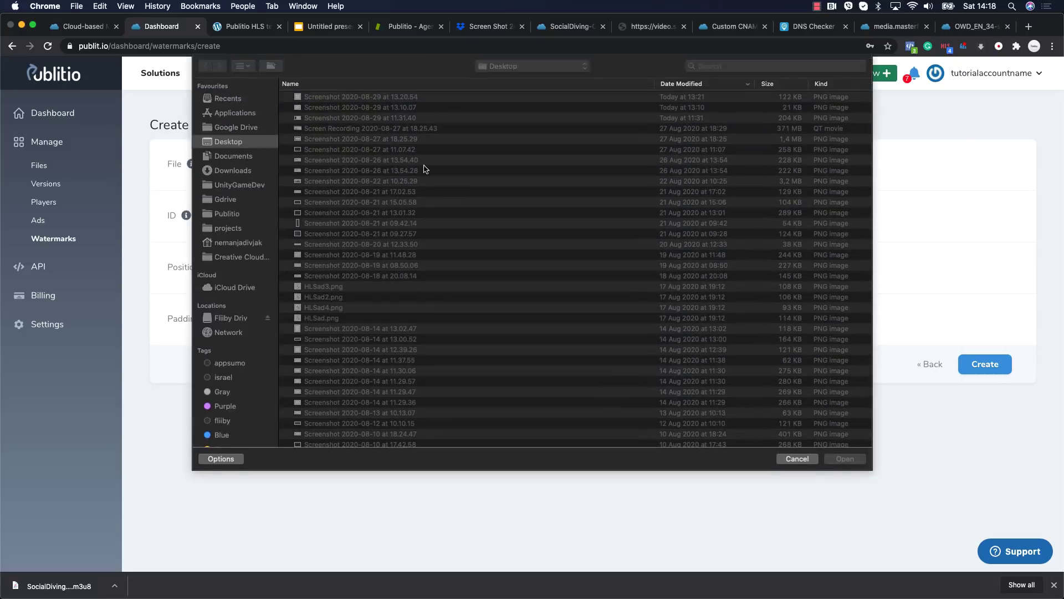
pyautogui.click(224, 214)
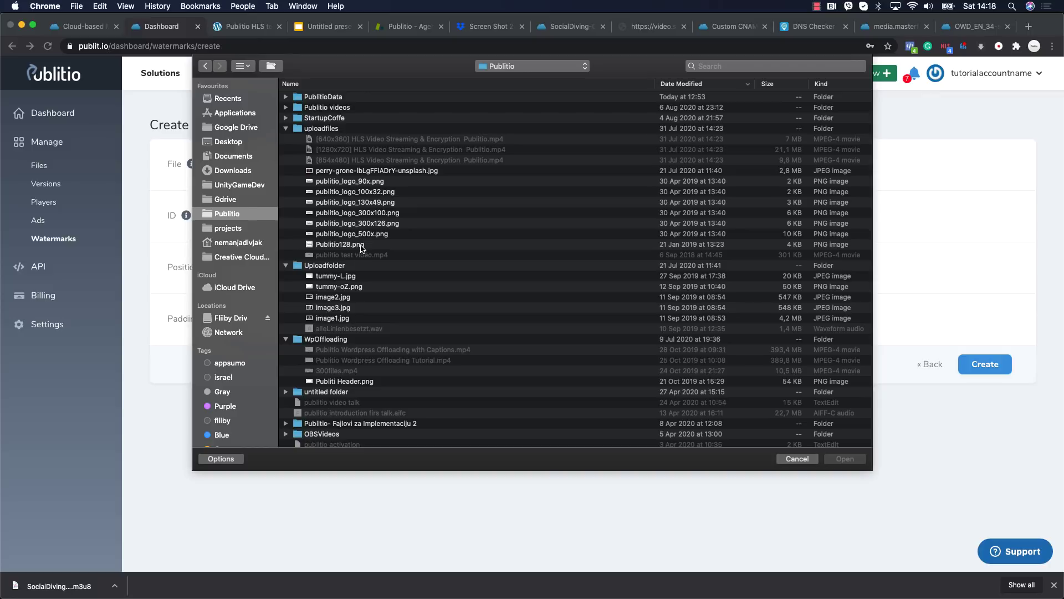
pyautogui.doubleClick(349, 244)
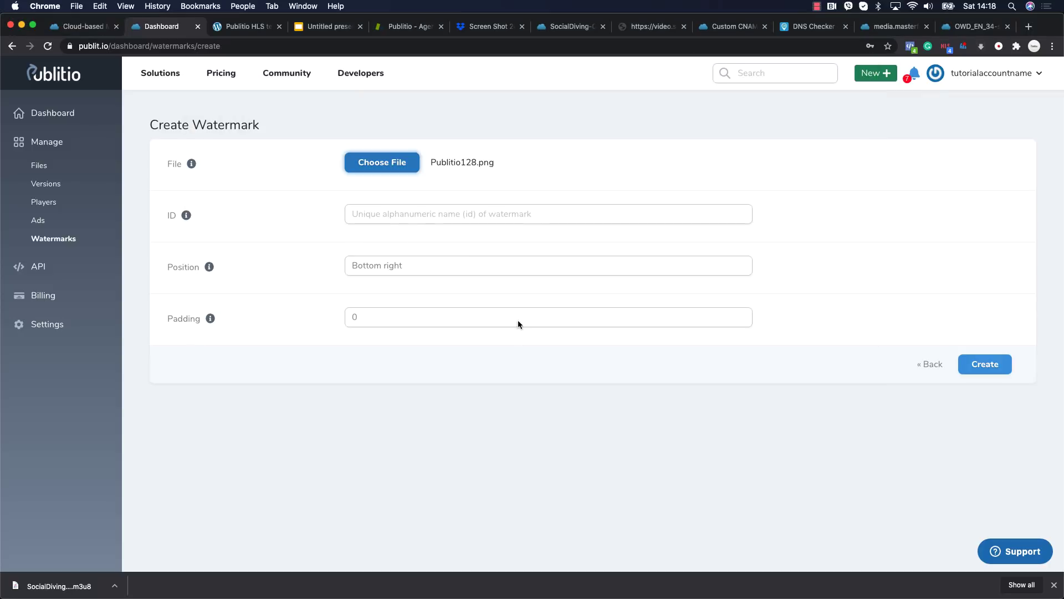
# Give the watermark ID 'hlswatermark' and 50-pixel padding, then create it
pyautogui.click(416, 219)
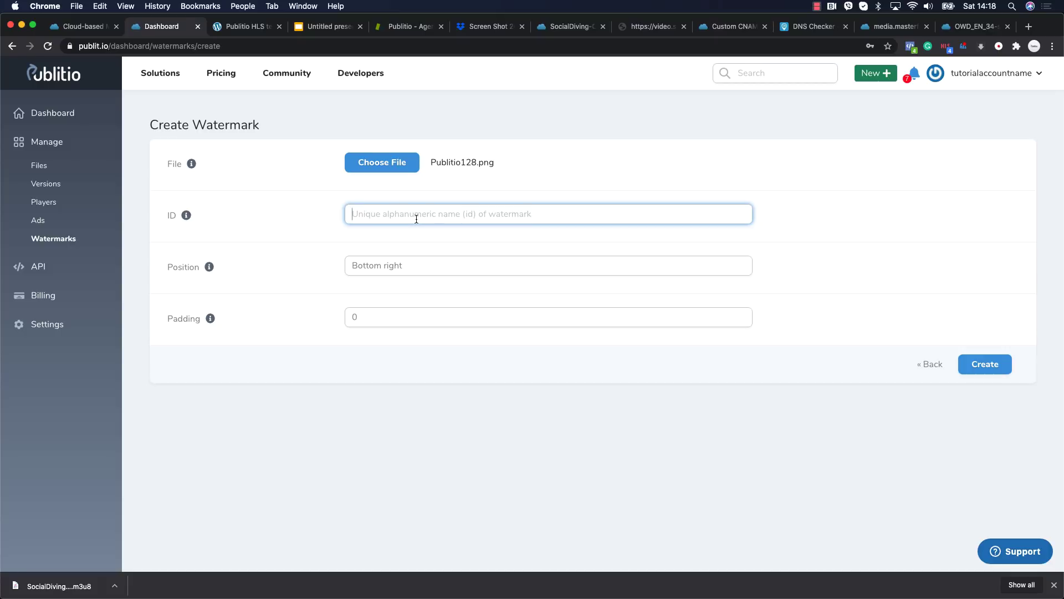
pyautogui.write('hl')
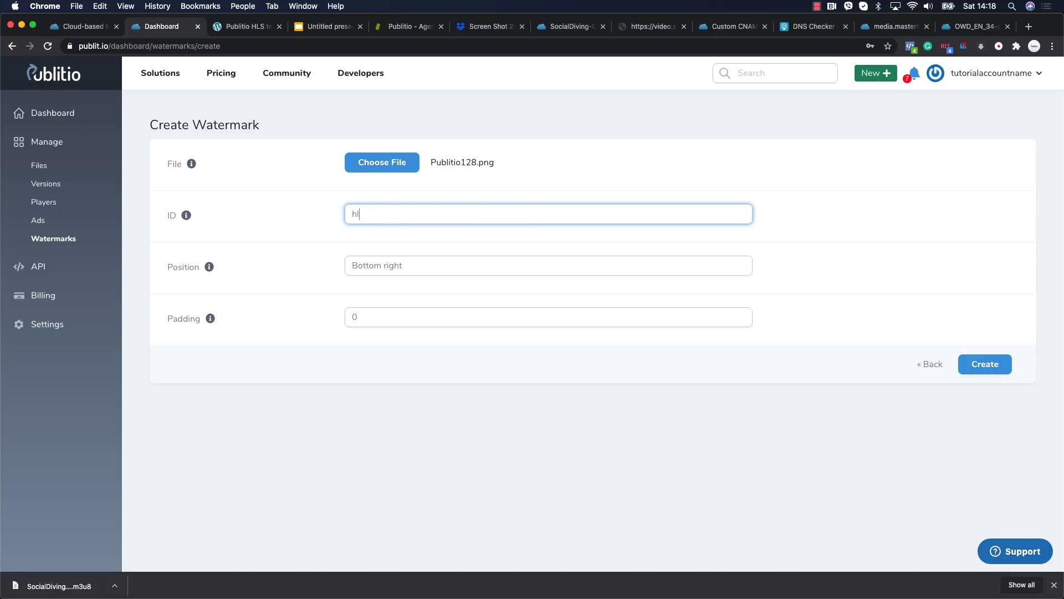
pyautogui.write('swatermark')
pyautogui.click(370, 317)
pyautogui.press('BackSpace')
pyautogui.write('50')
pyautogui.click(414, 358)
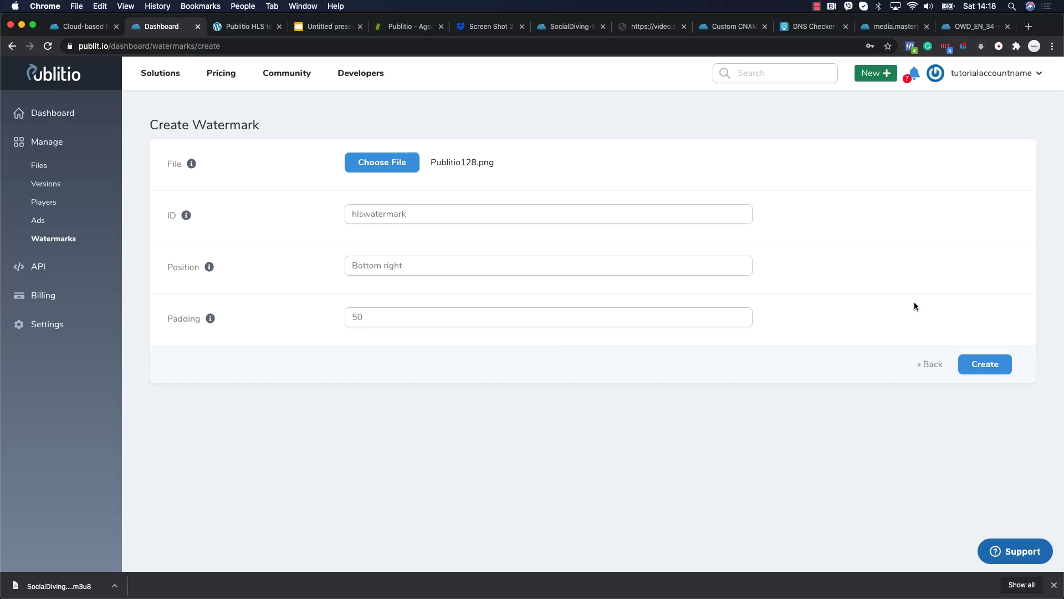
pyautogui.click(984, 363)
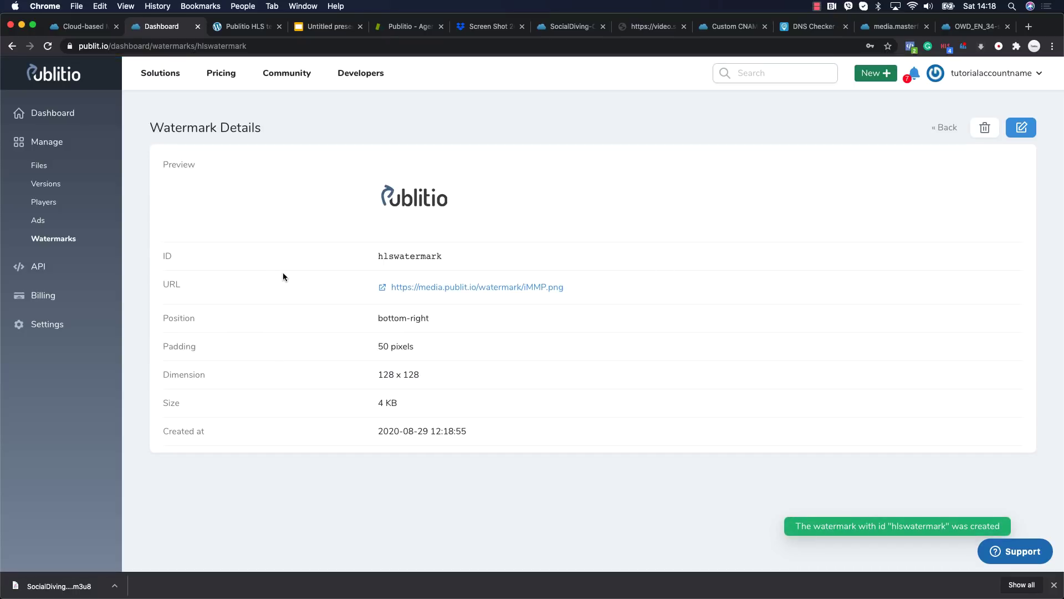
# Drop the explainer mp4 from Finder into the Files media library for upload
pyautogui.rightClick(284, 272)
pyautogui.click(308, 225)
pyautogui.click(38, 166)
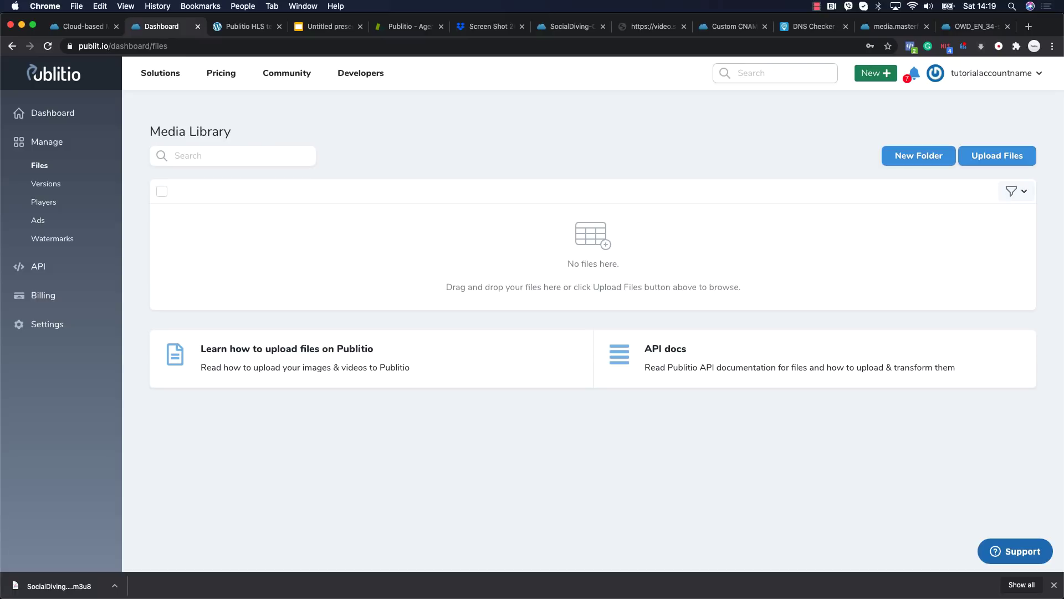
pyautogui.press('super+Tab')
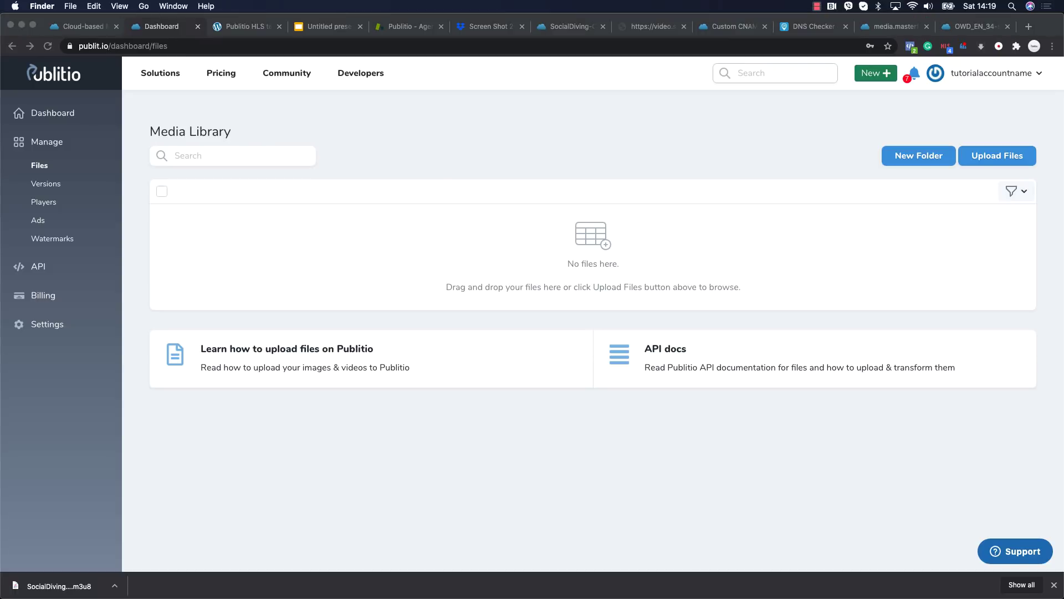
pyautogui.moveTo(574, 260); pyautogui.dragTo(630, 253)
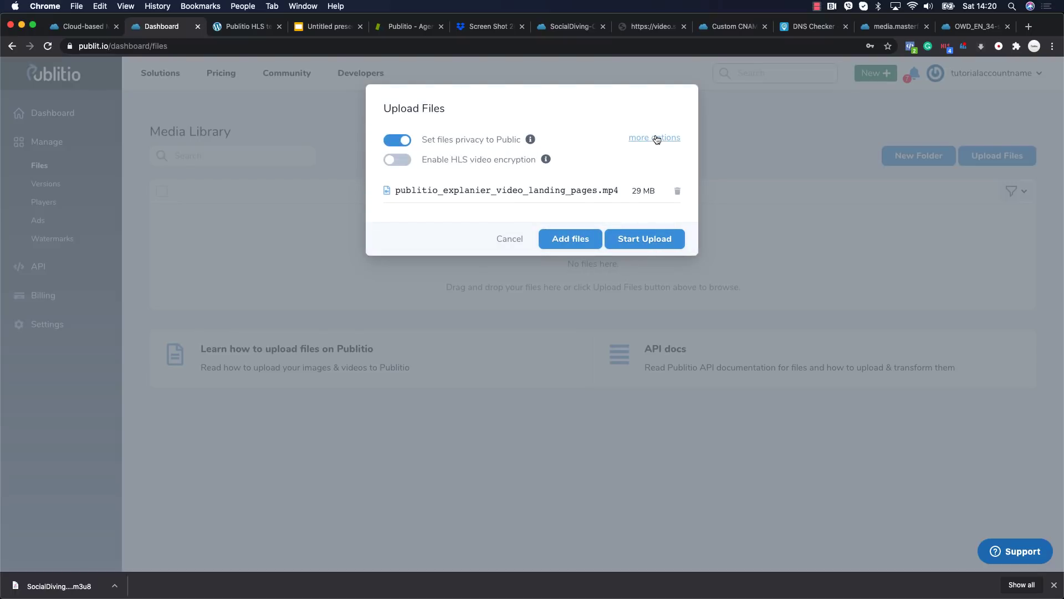
# Enable HLS video encryption, apply the hlswatermark watermark, and start the upload
pyautogui.click(657, 139)
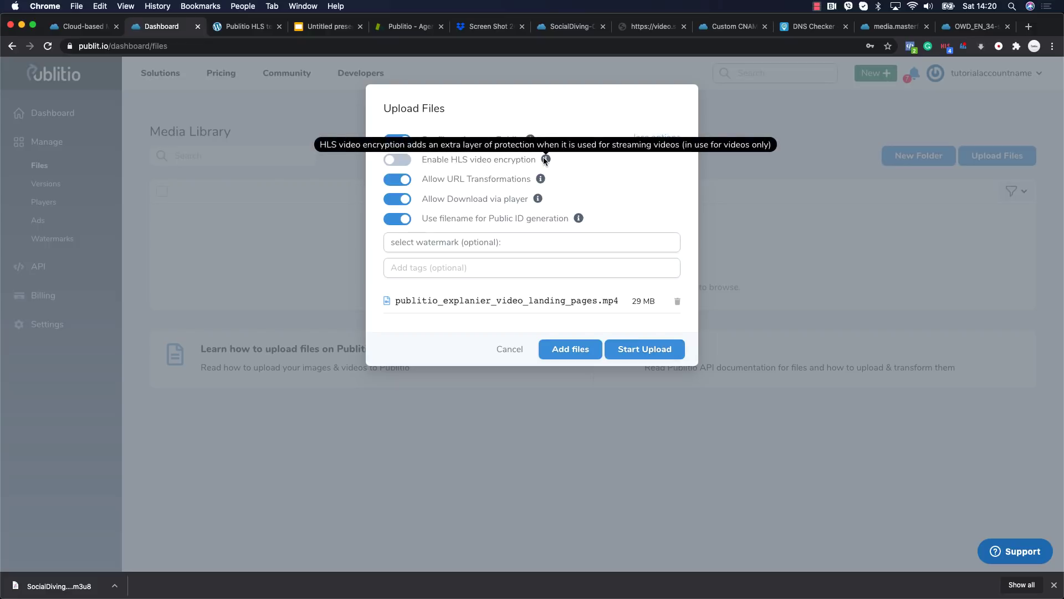
pyautogui.click(404, 162)
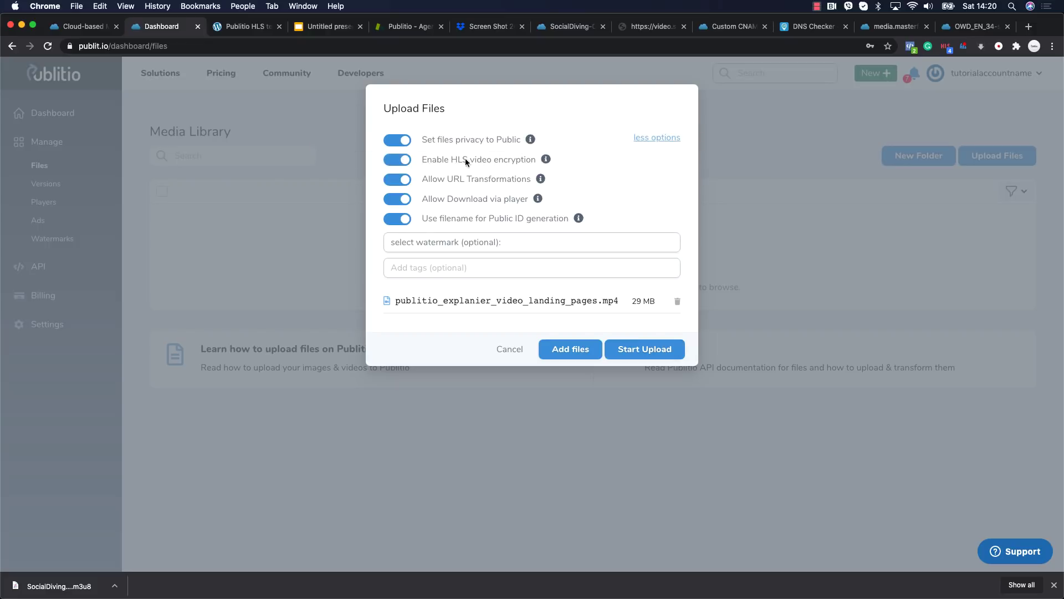
pyautogui.click(467, 243)
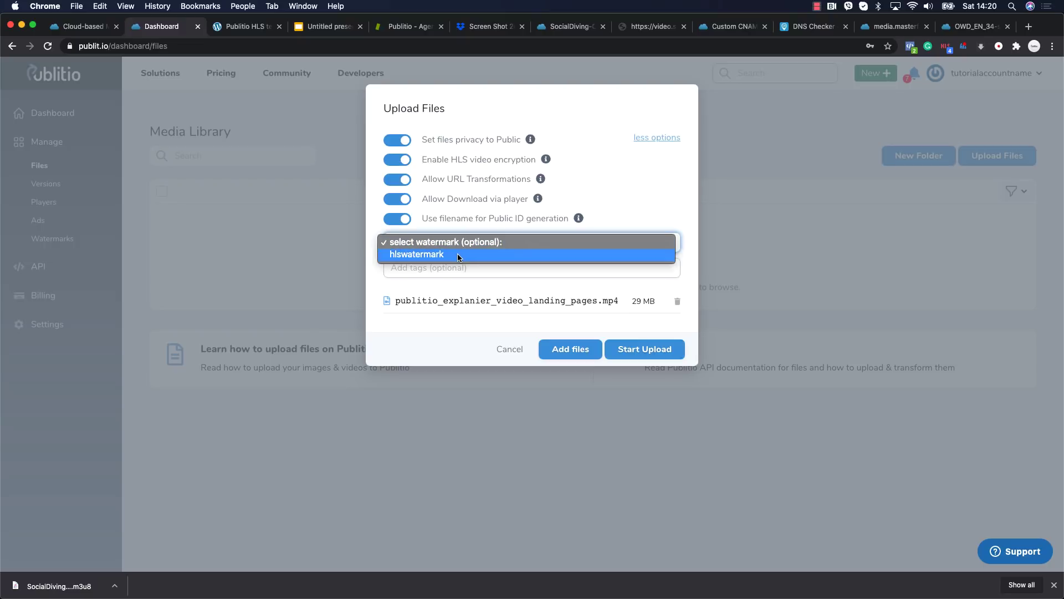
pyautogui.click(459, 255)
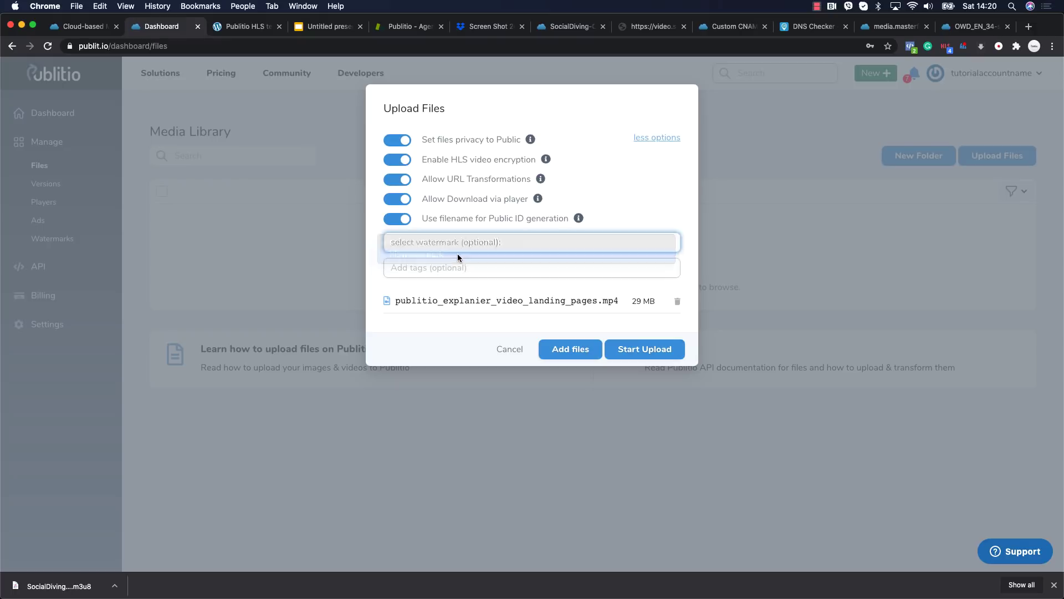
pyautogui.click(653, 349)
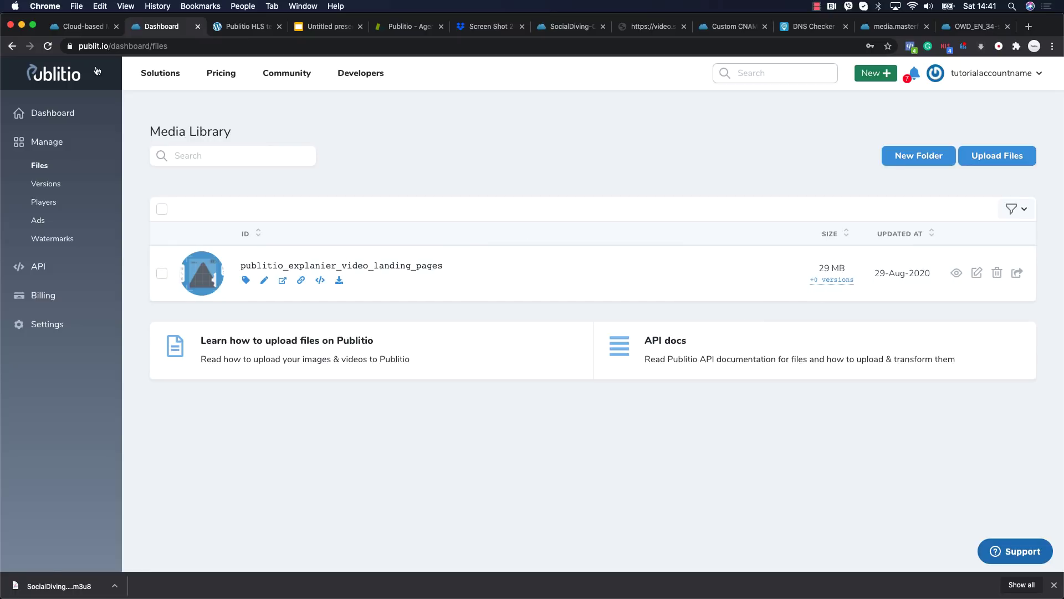
pyautogui.click(49, 47)
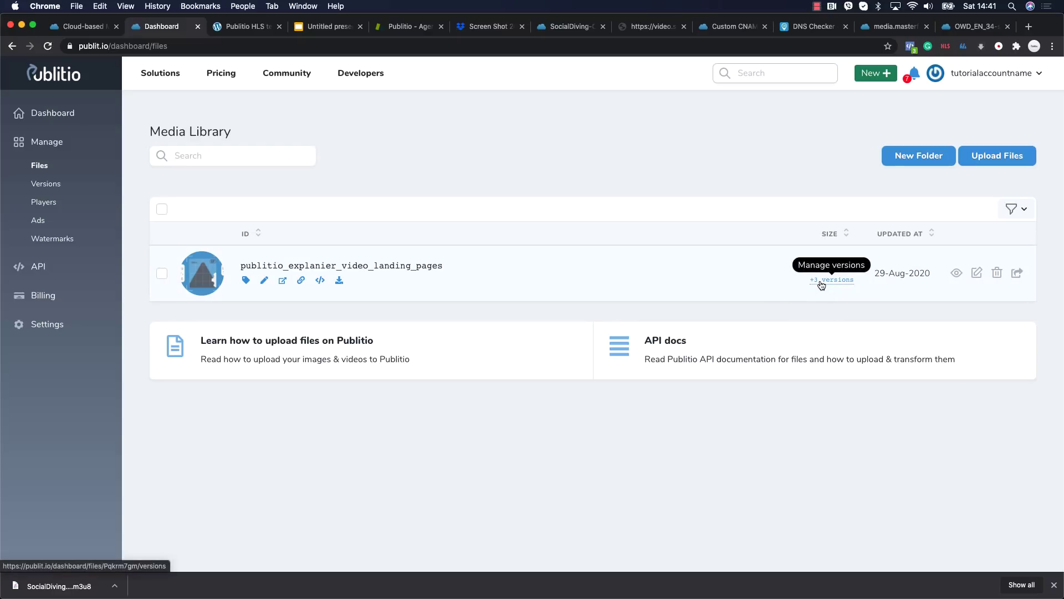
pyautogui.click(957, 274)
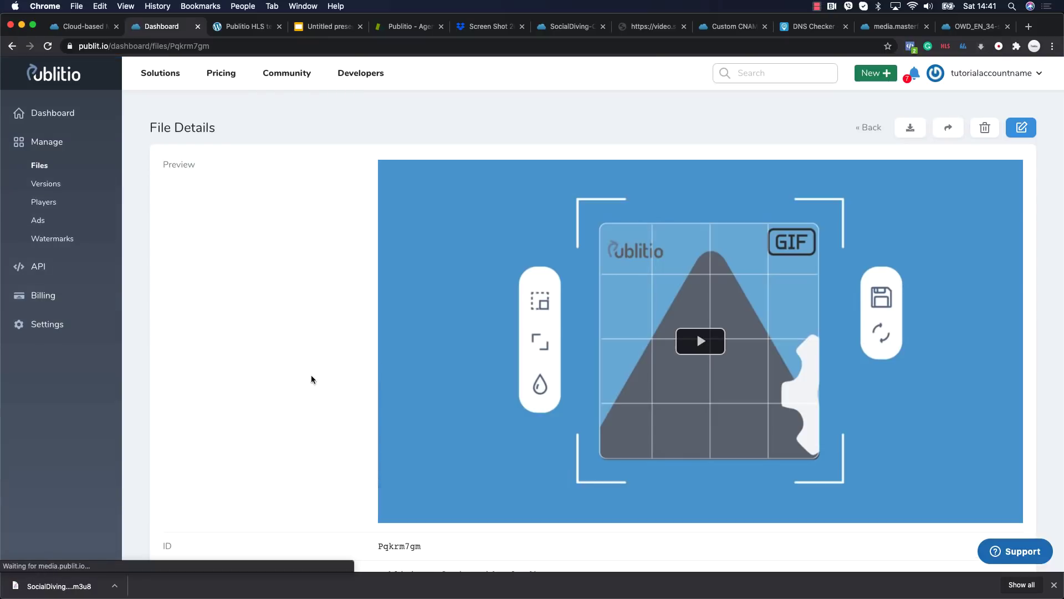
pyautogui.scroll(-2, 300, 384)
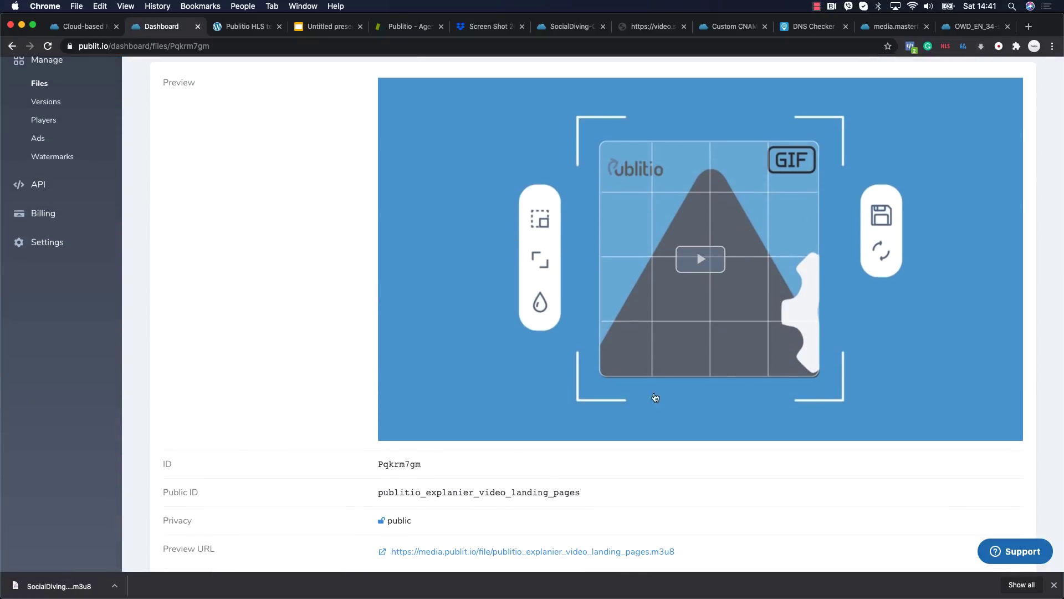
pyautogui.scroll(-10, 721, 354)
pyautogui.scroll(-10, 721, 354)
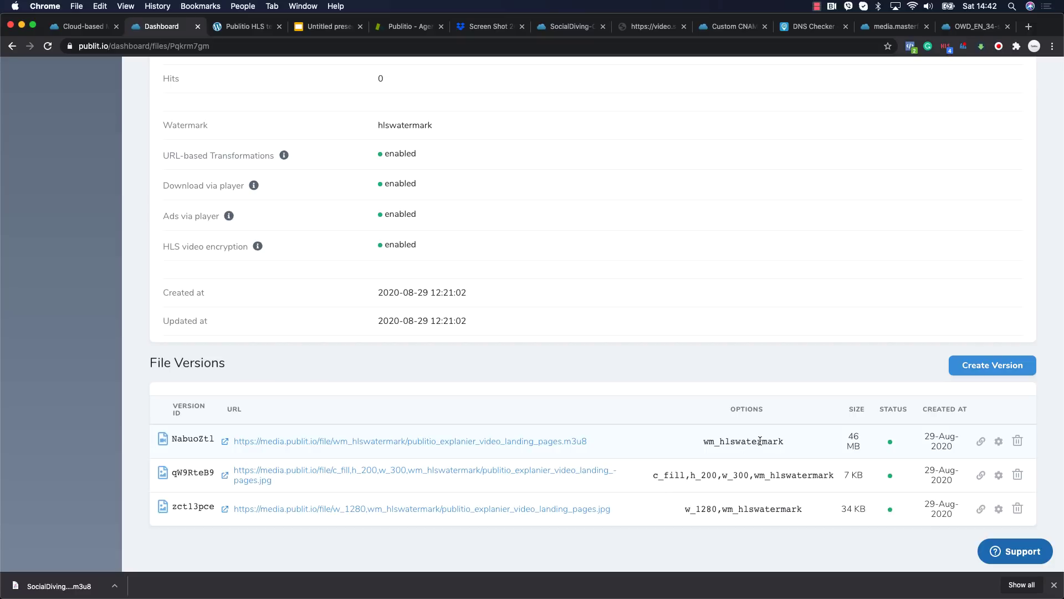
pyautogui.doubleClick(760, 441)
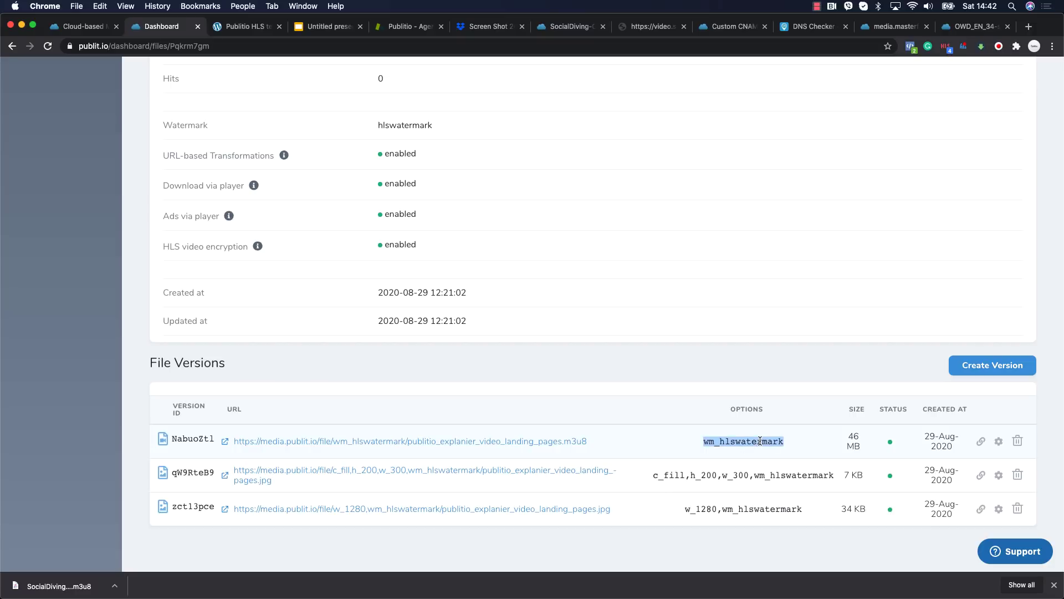
pyautogui.click(787, 367)
pyautogui.scroll(10, 787, 366)
pyautogui.scroll(3, 786, 368)
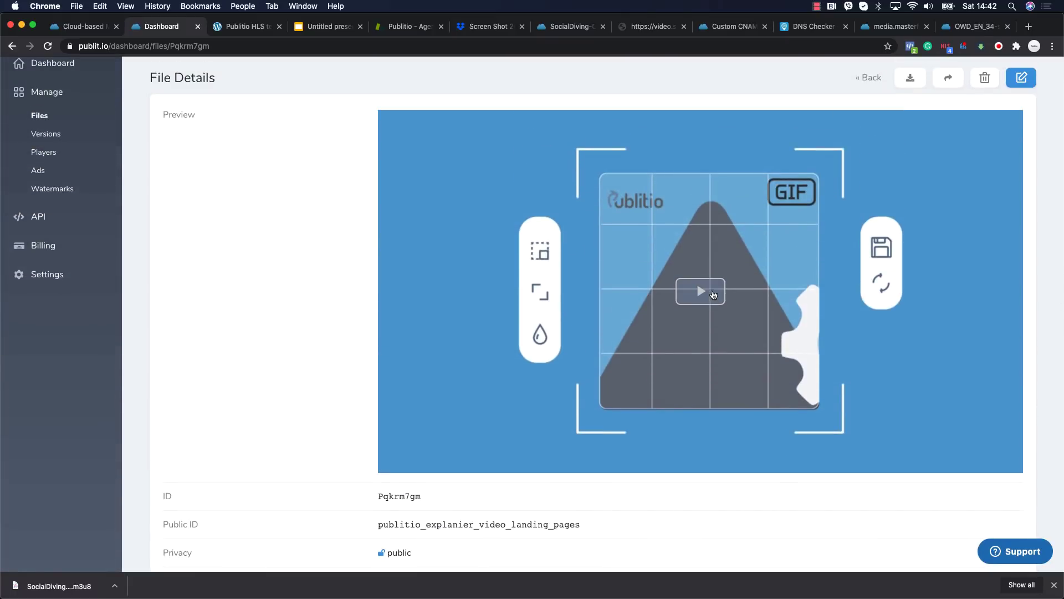
# Play and mute the watermarked explainer preview, pause it, then go back to the file list
pyautogui.click(712, 292)
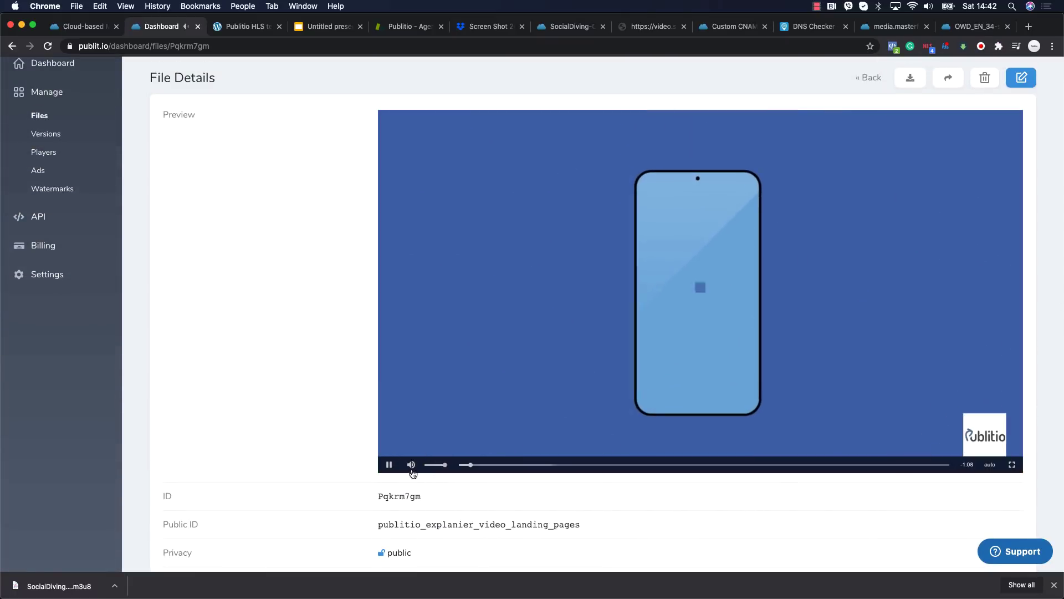
pyautogui.click(411, 464)
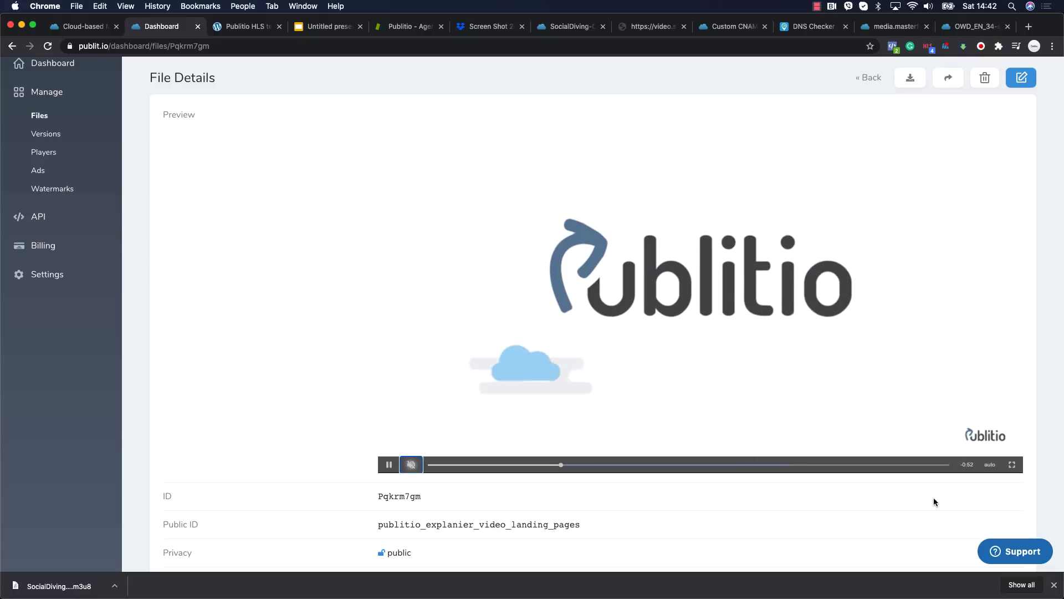
pyautogui.moveTo(988, 467)
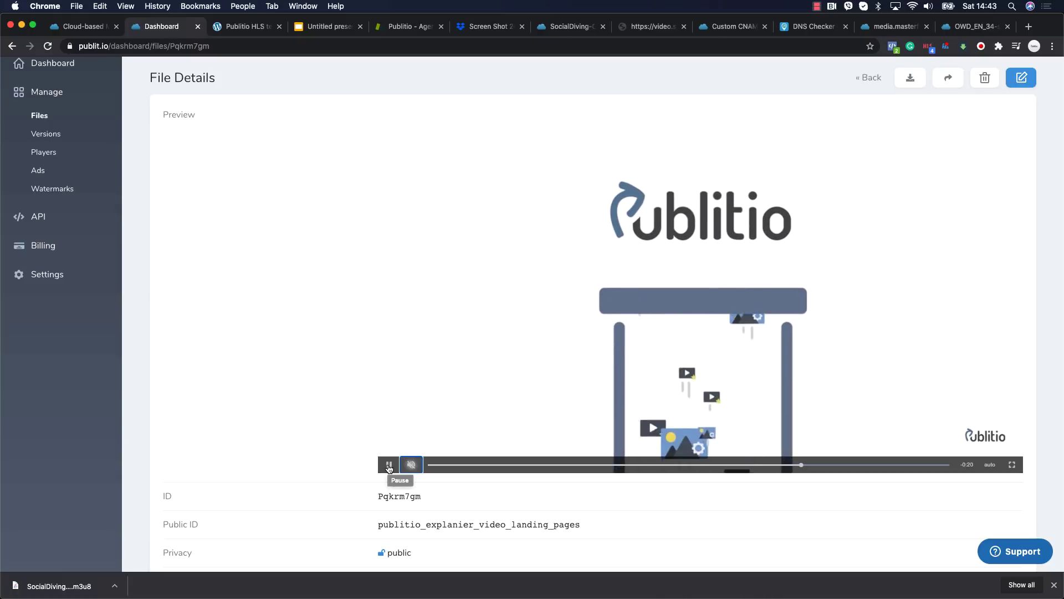
pyautogui.click(389, 466)
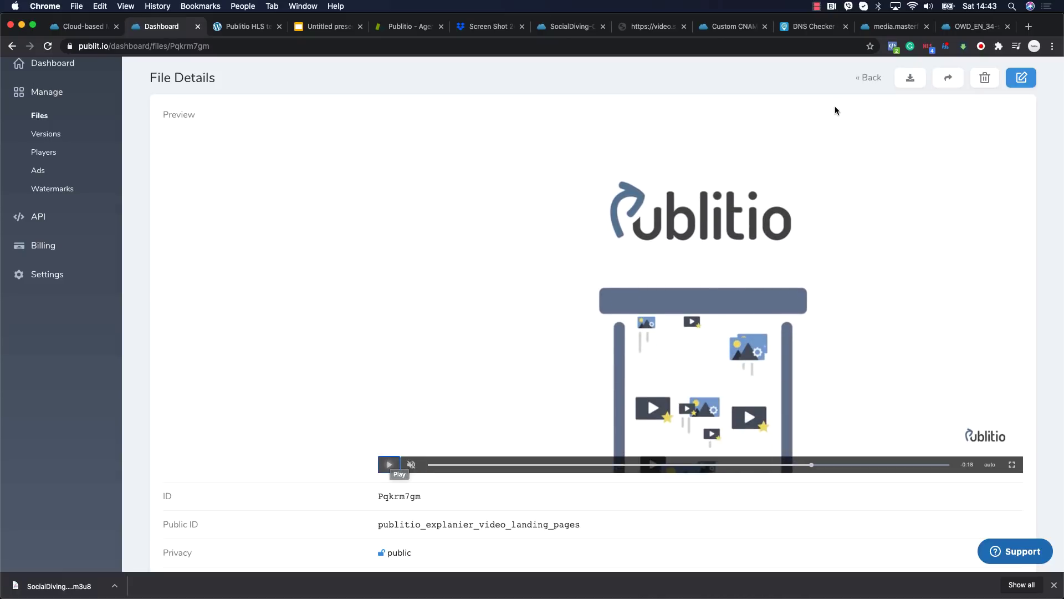
pyautogui.click(869, 81)
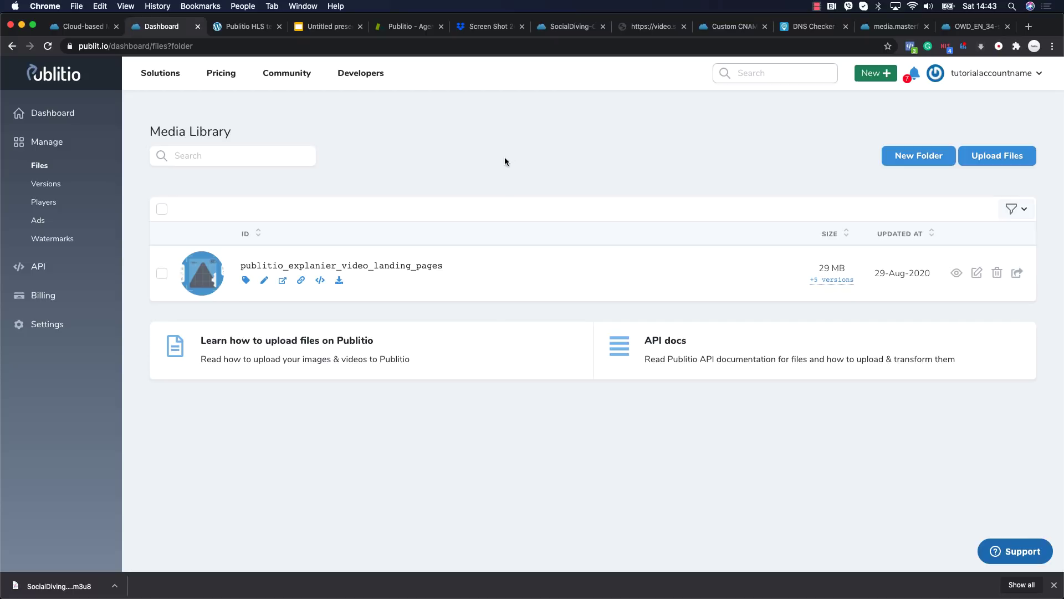
# Copy the explainer video's iframe embed code with the hlstest player, then switch to the WordPress post
pyautogui.click(320, 281)
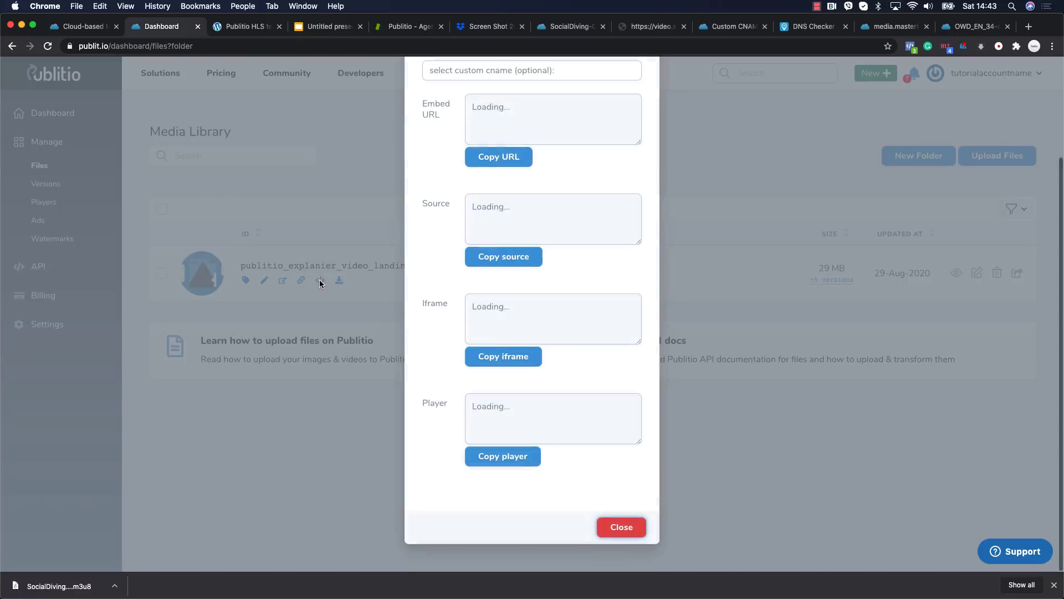
pyautogui.click(499, 155)
pyautogui.scroll(1, 583, 162)
pyautogui.scroll(2, 584, 162)
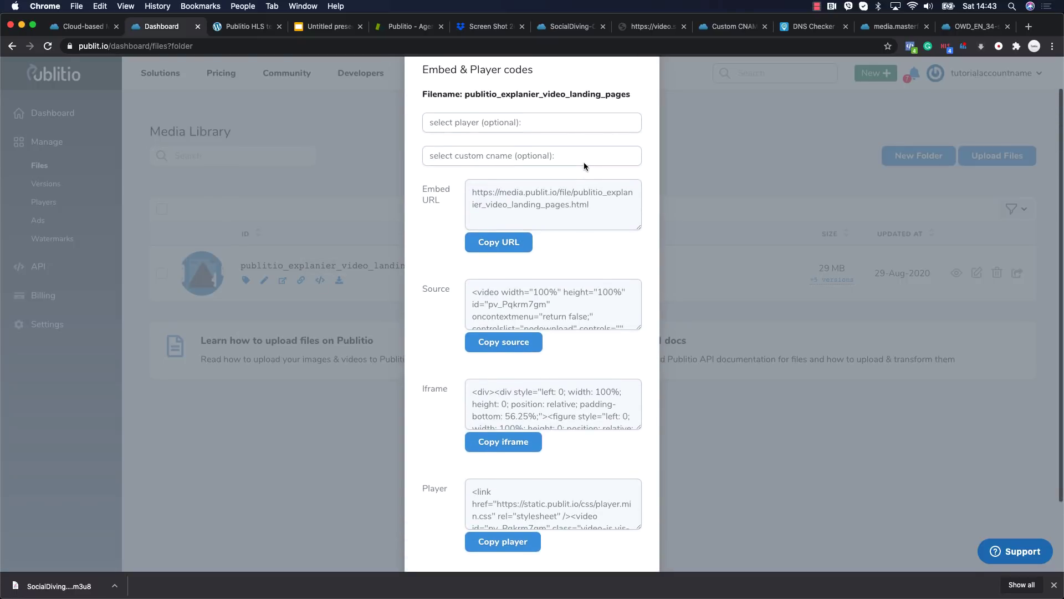
pyautogui.click(573, 119)
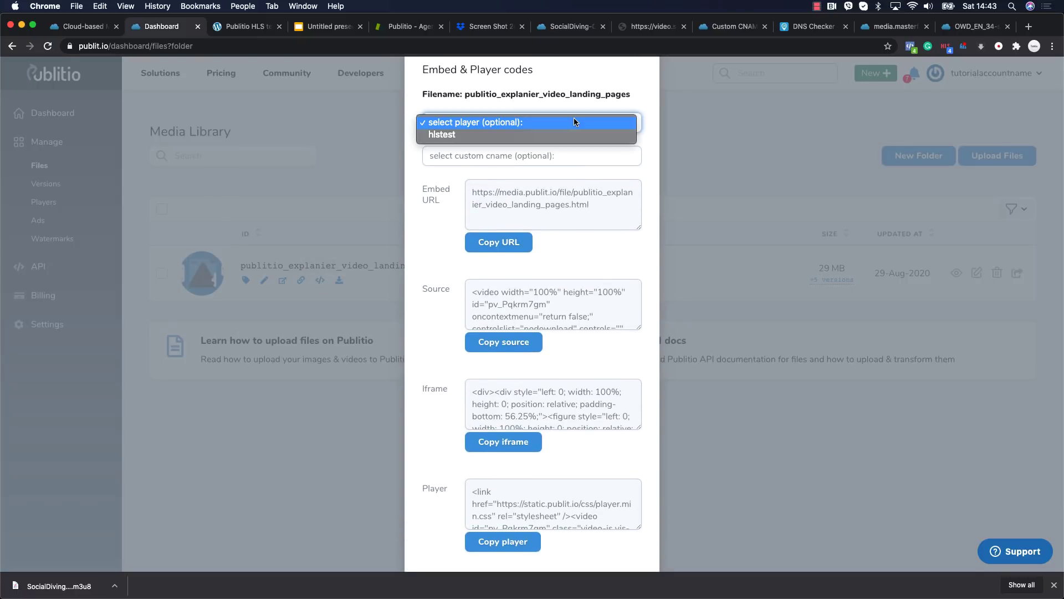
pyautogui.click(518, 137)
pyautogui.scroll(-2, 486, 368)
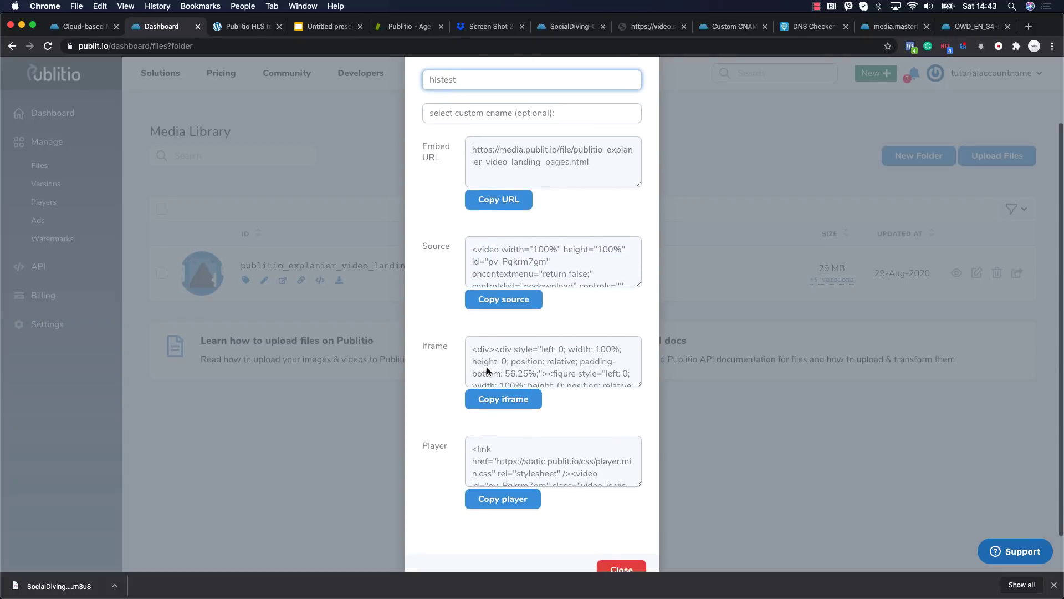
pyautogui.click(506, 399)
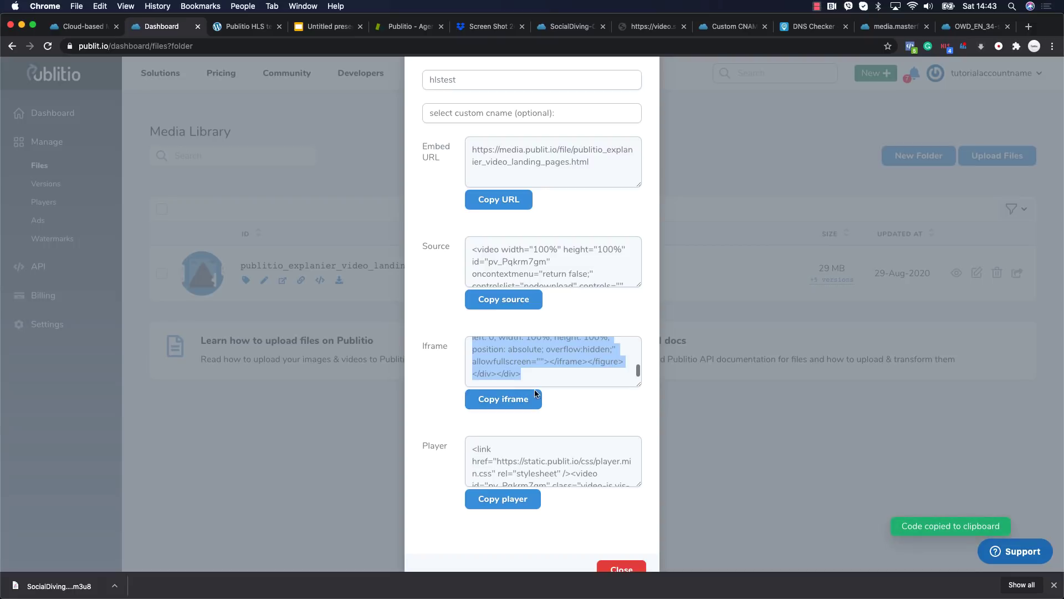
pyautogui.hotkey('ctrl', 'Tab')
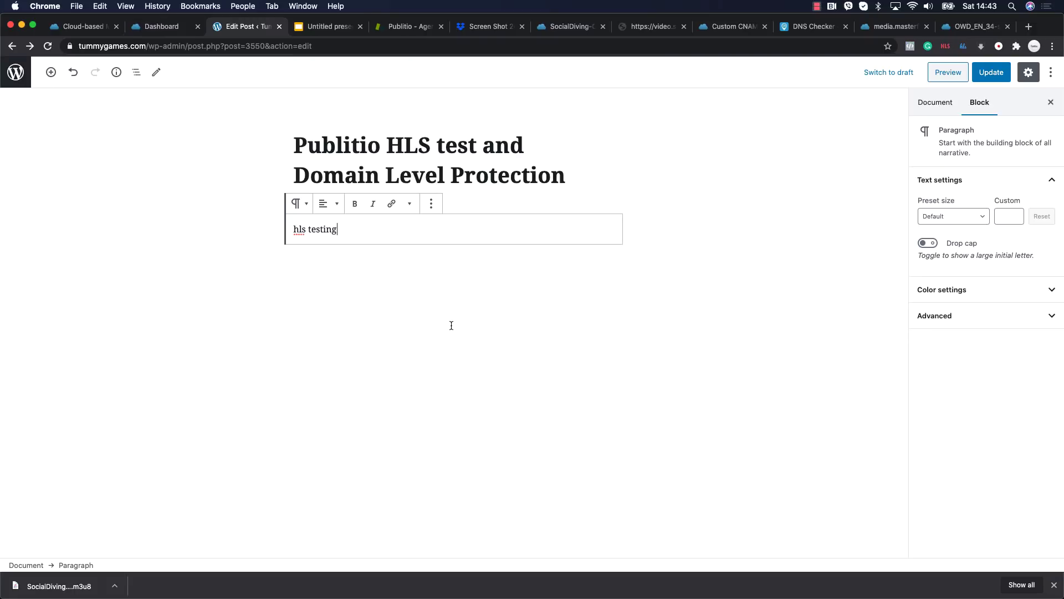
# Insert a Custom HTML block under 'hls testing' holding the pasted hlstest iframe code
pyautogui.click(570, 178)
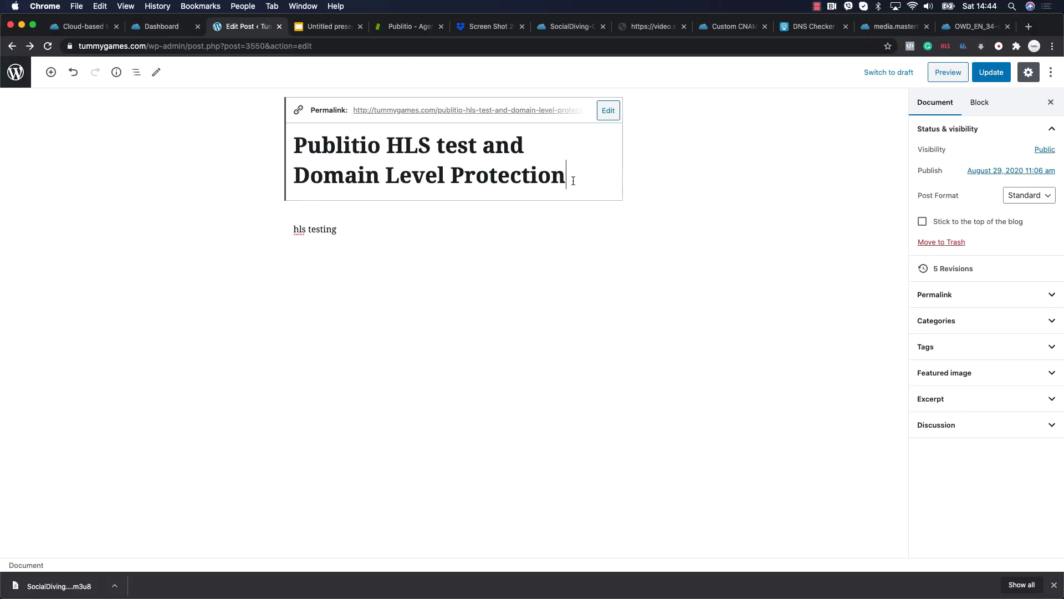
pyautogui.click(464, 238)
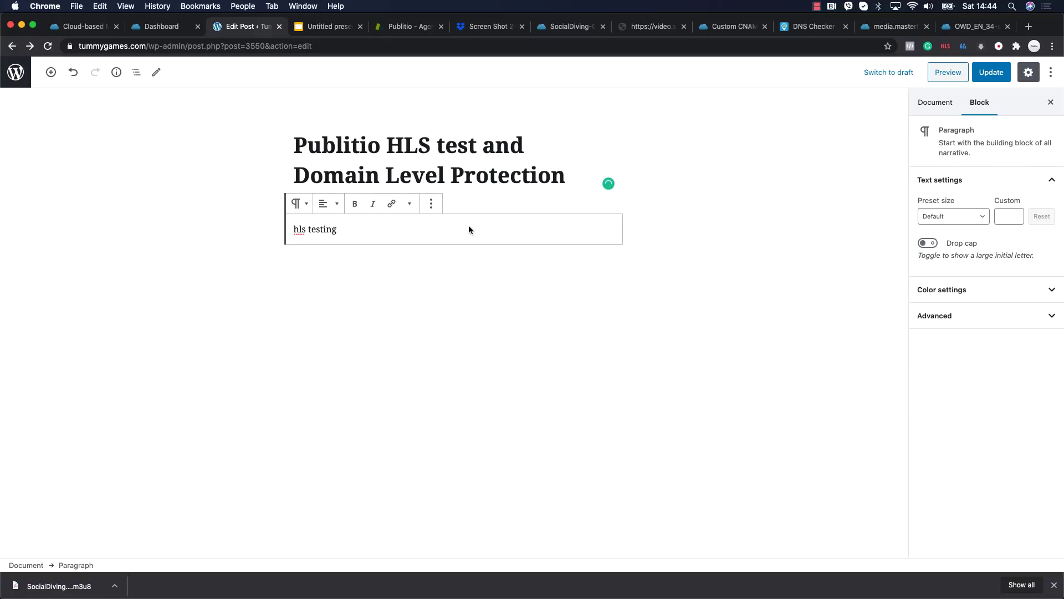
pyautogui.press('Return')
pyautogui.click(603, 260)
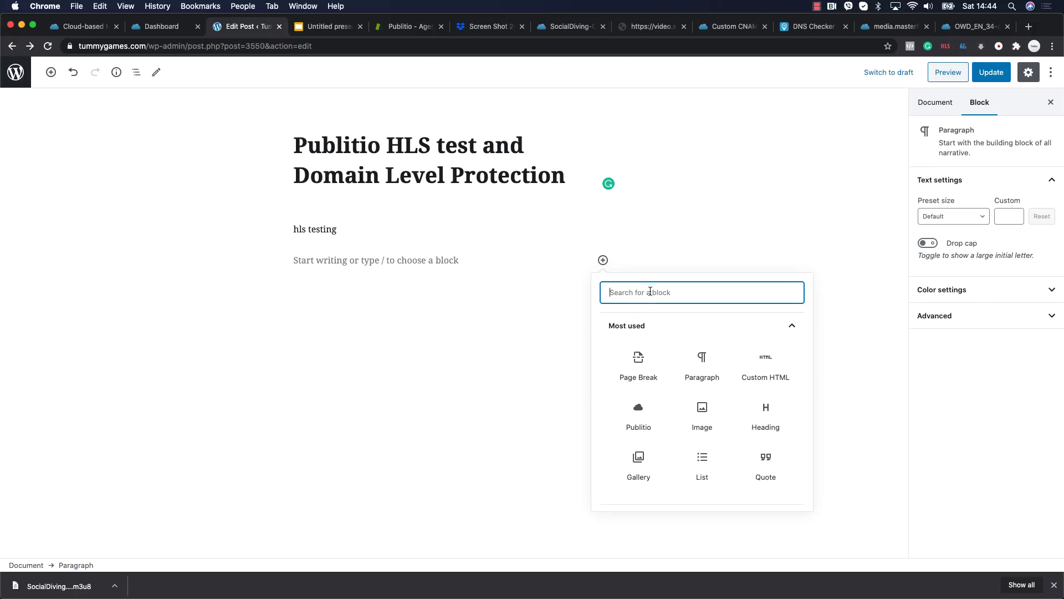
pyautogui.write('cus')
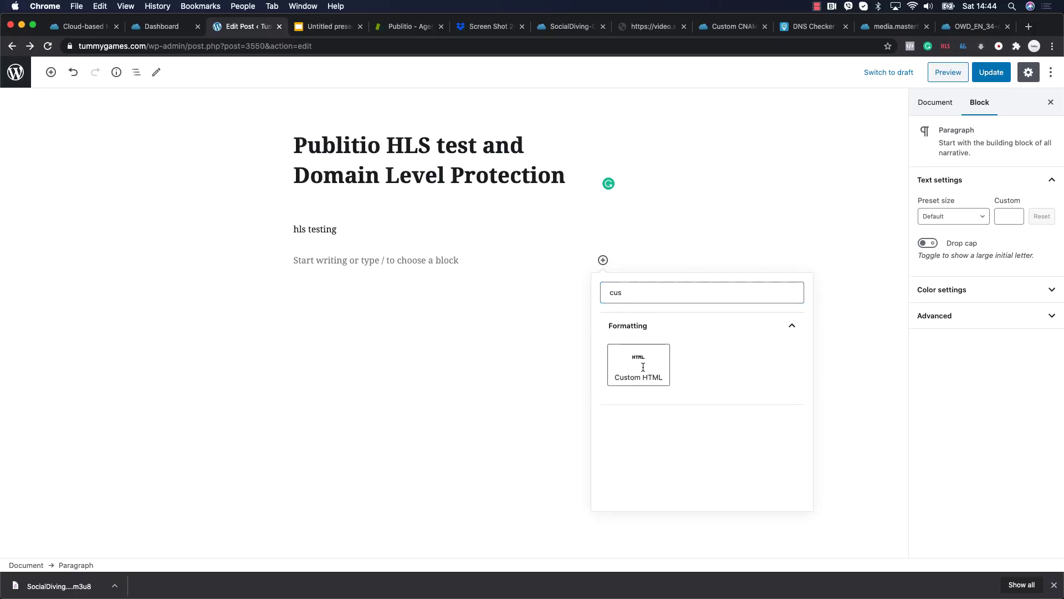
pyautogui.click(648, 366)
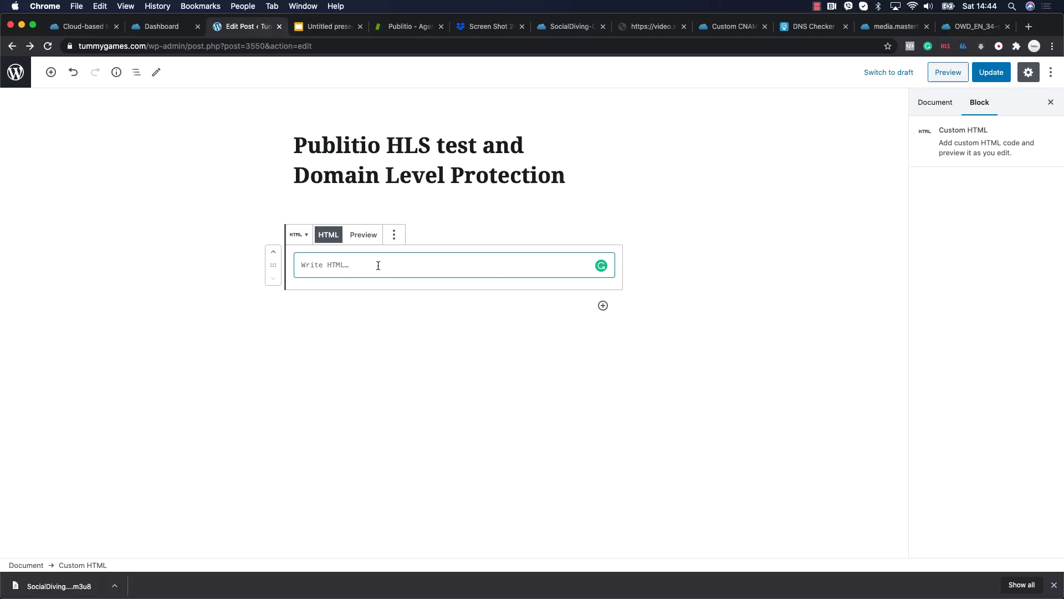
pyautogui.press('super+v')
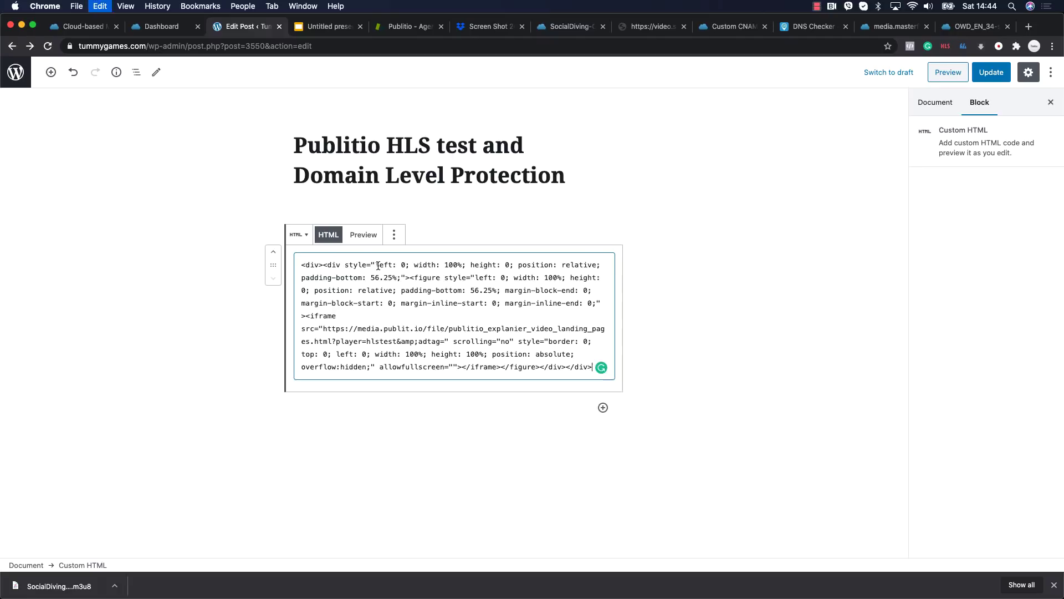
pyautogui.click(688, 333)
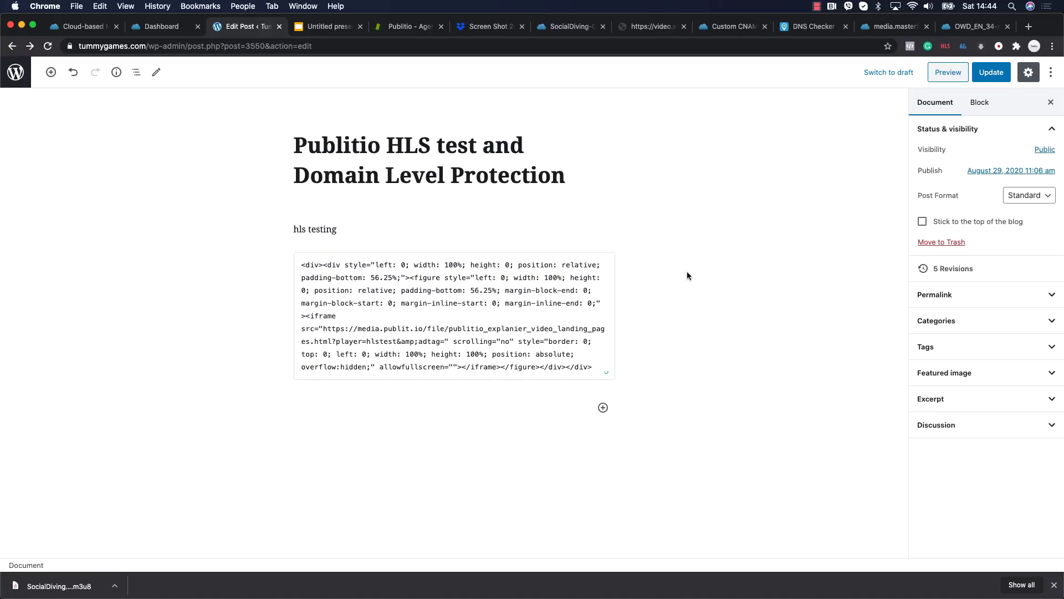
# Update the post, preview it, and play, mute, then pause the embedded Publitio video
pyautogui.click(996, 74)
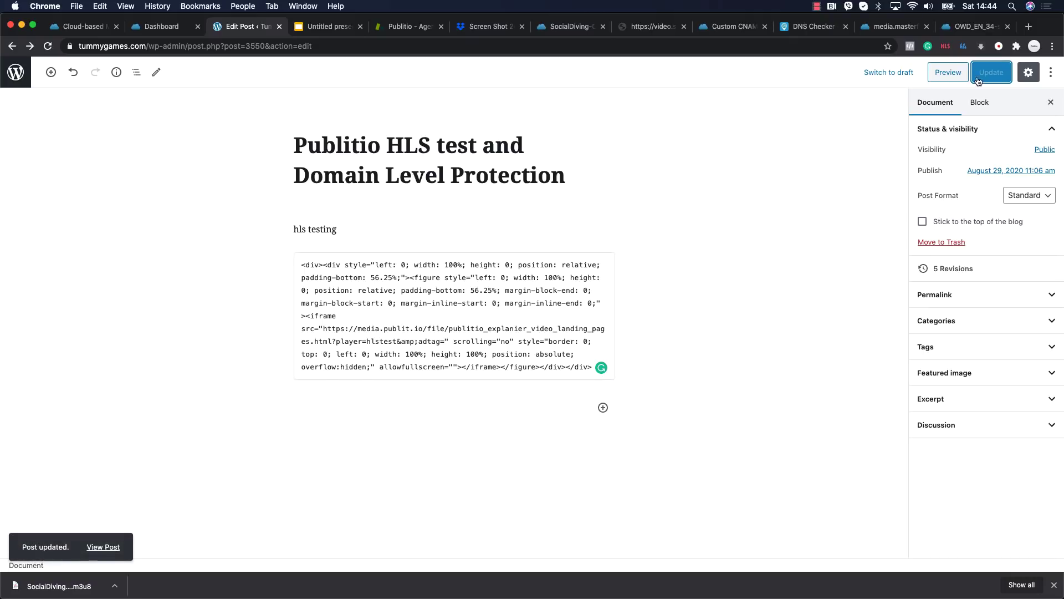
pyautogui.click(948, 72)
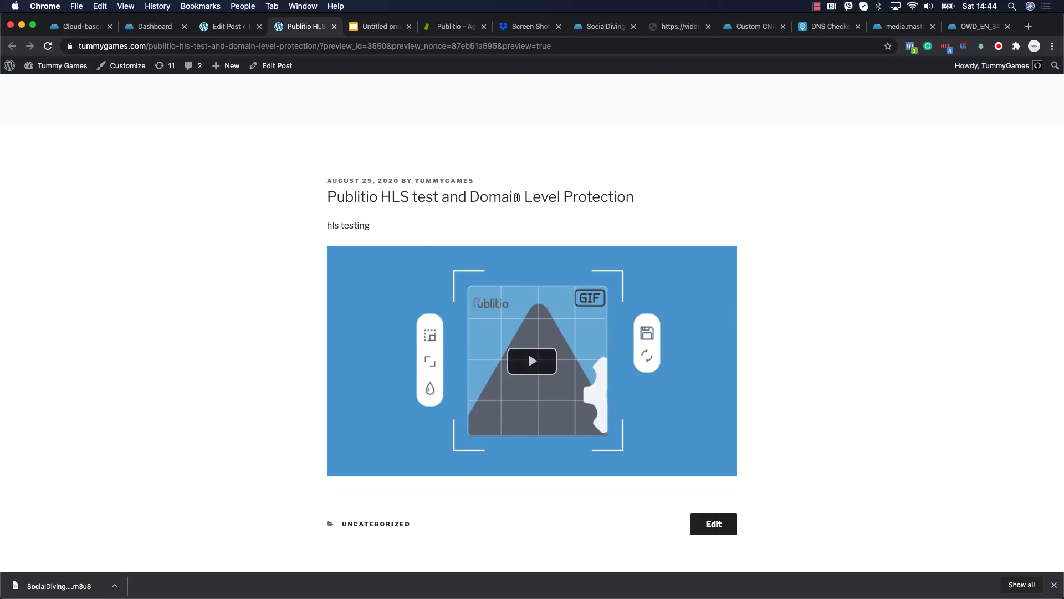
pyautogui.scroll(-2, 831, 338)
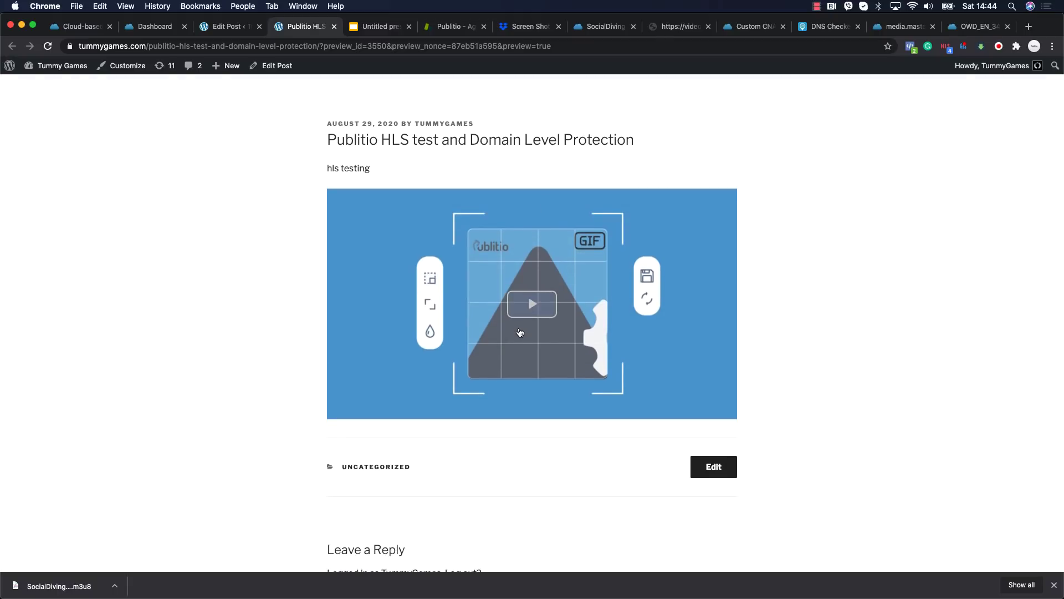
pyautogui.click(540, 309)
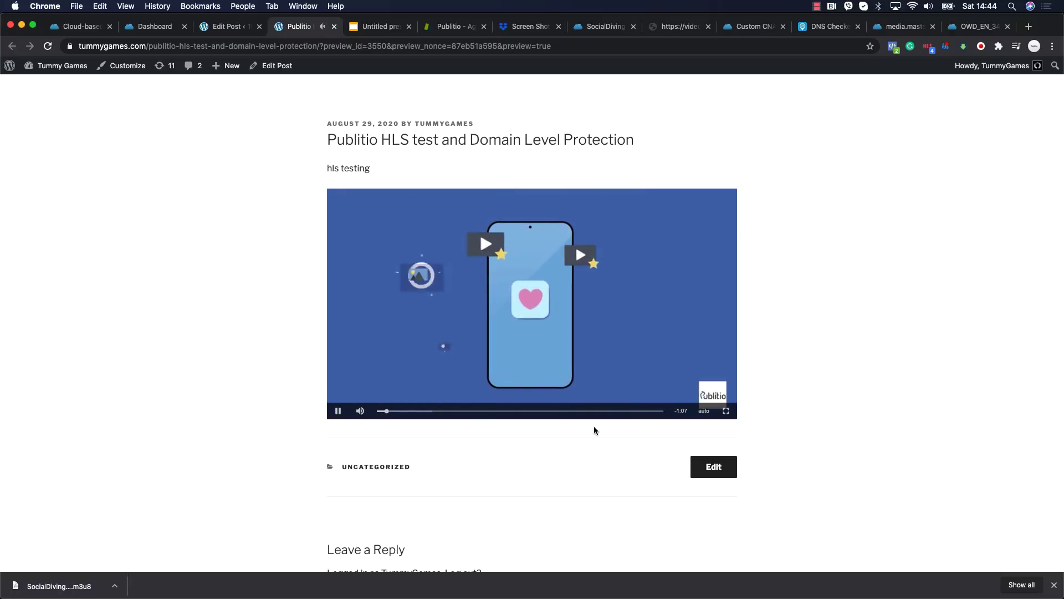
pyautogui.click(704, 411)
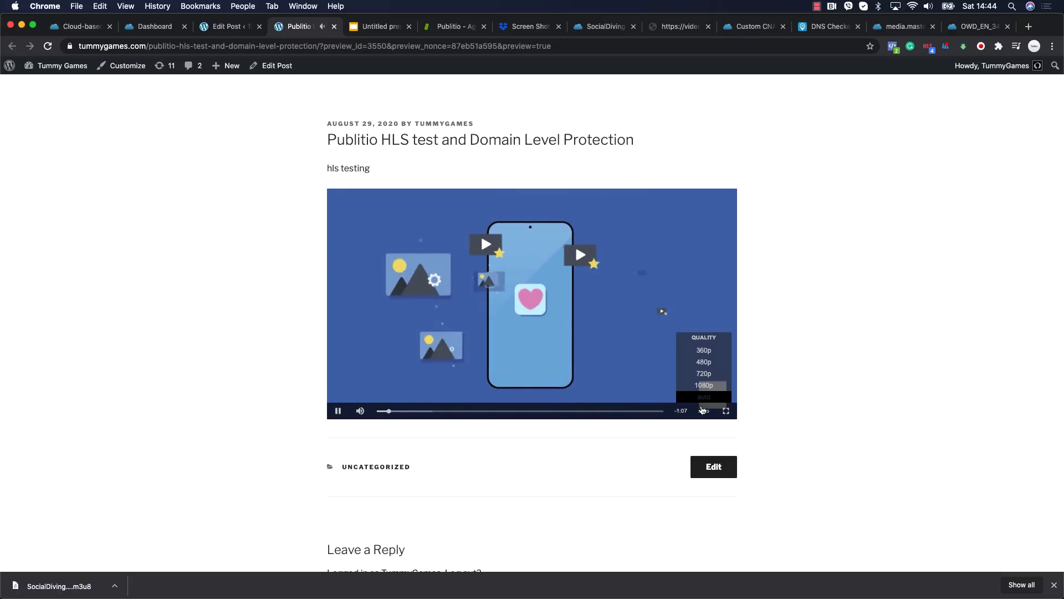
pyautogui.click(360, 410)
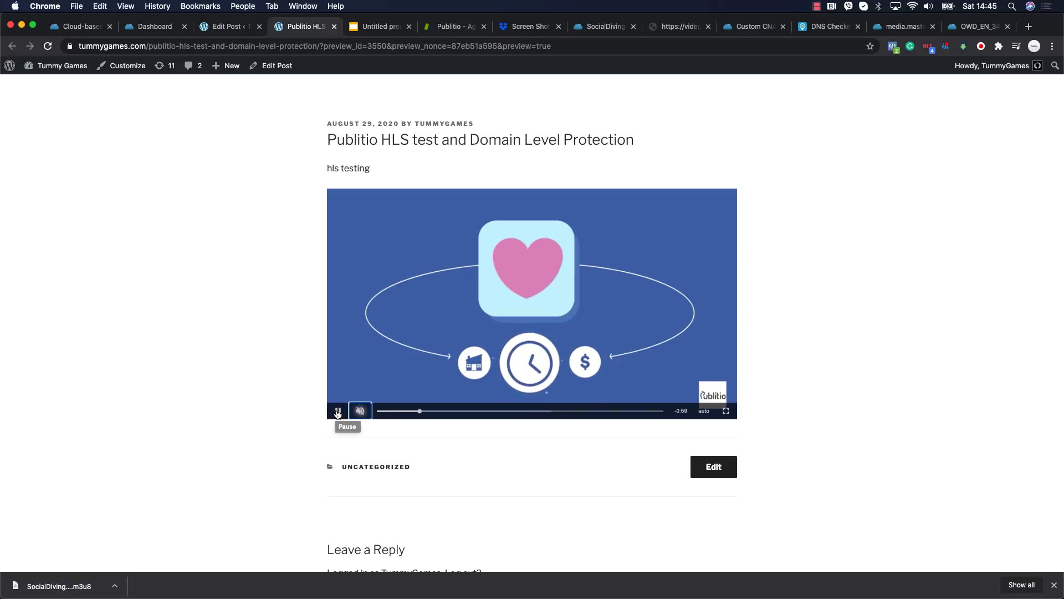
pyautogui.click(338, 412)
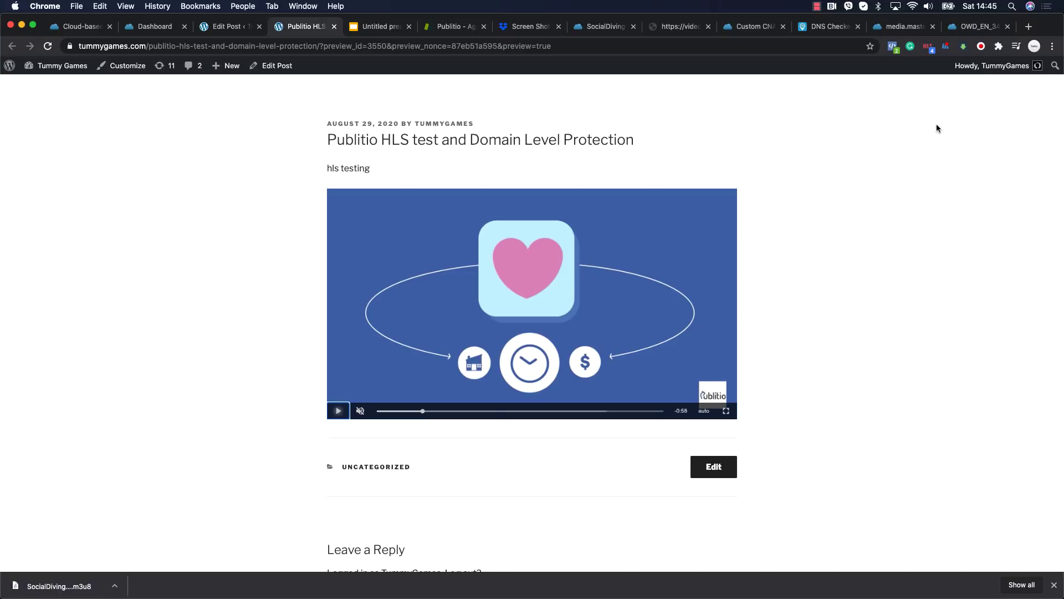
# Start HLS Downloader downloads of the 1920x1080 and 1280x720 streams, then close the list
pyautogui.click(964, 47)
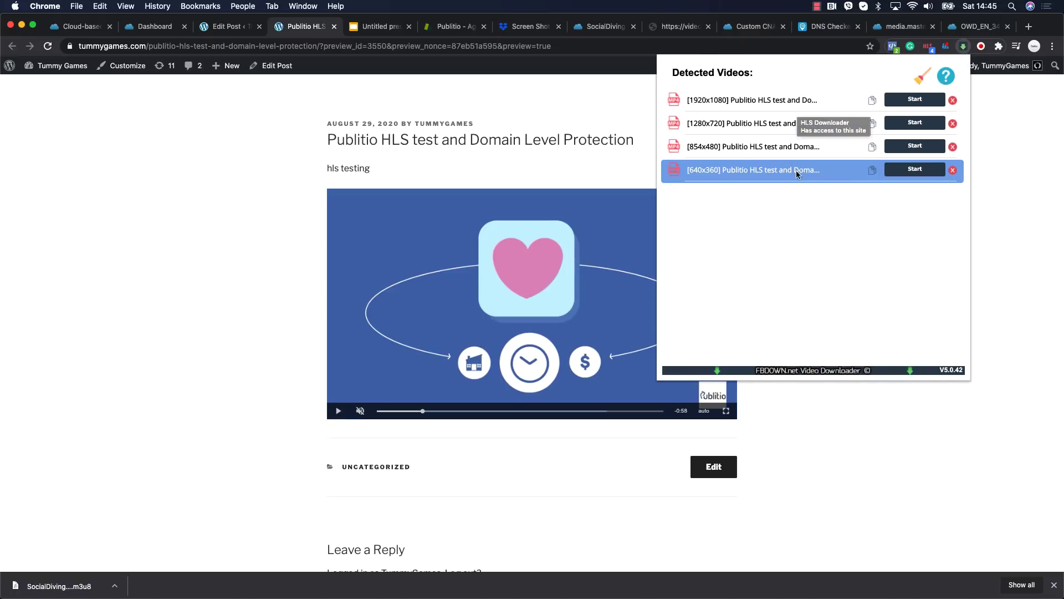
pyautogui.click(925, 100)
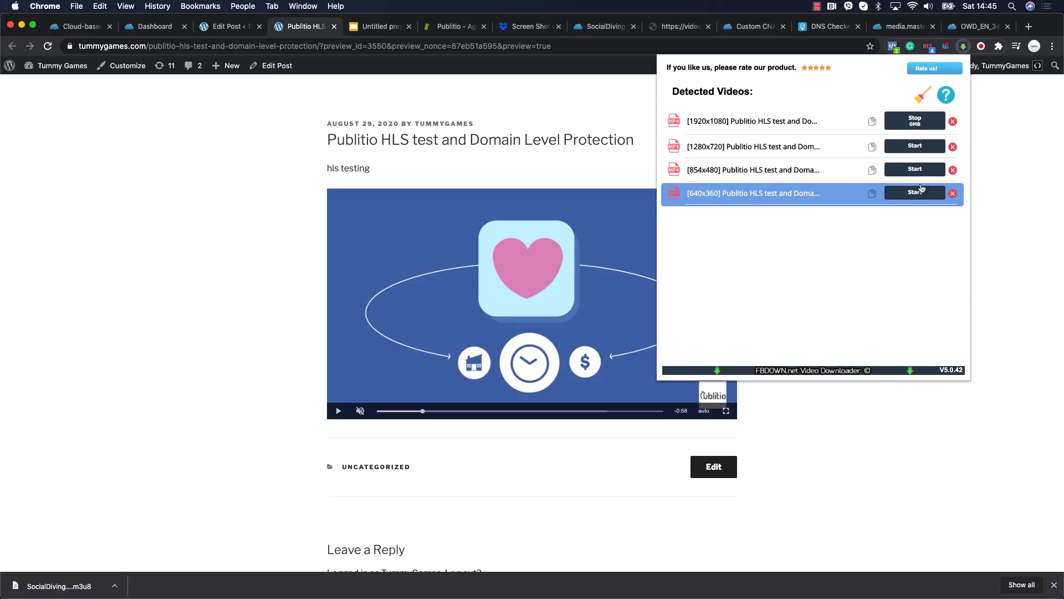
pyautogui.click(916, 146)
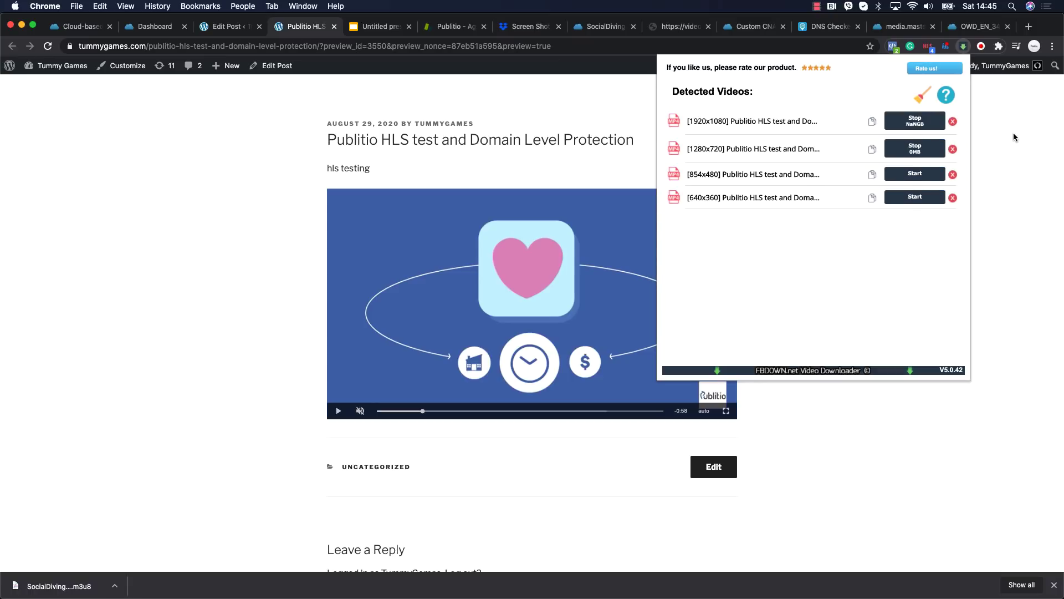
pyautogui.press('Escape')
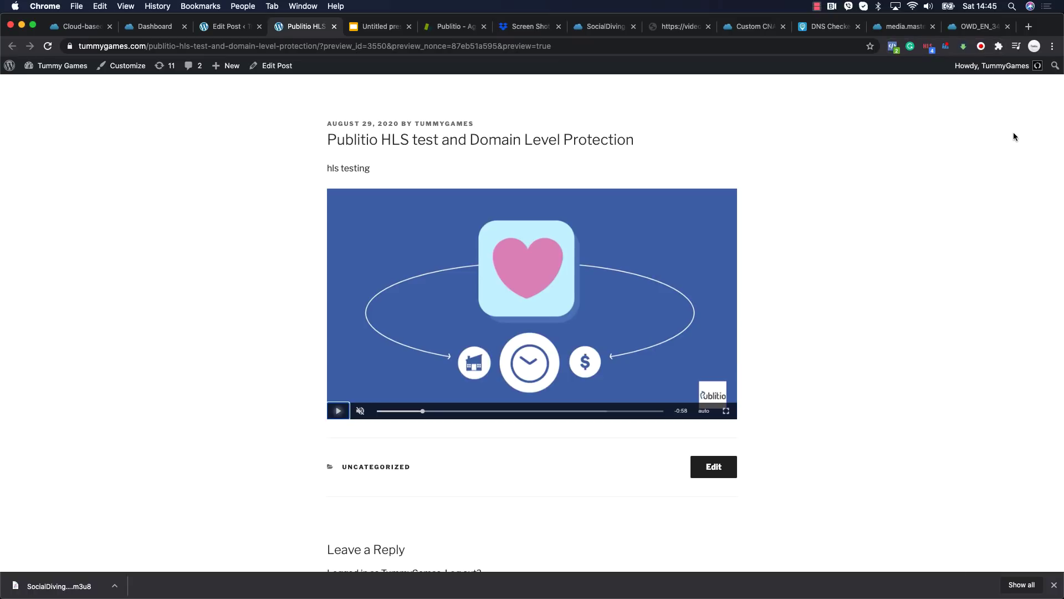
# Copy the explainer video's embed URL from Publitio's embed codes
pyautogui.click(574, 160)
pyautogui.click(163, 28)
pyautogui.scroll(3, 421, 327)
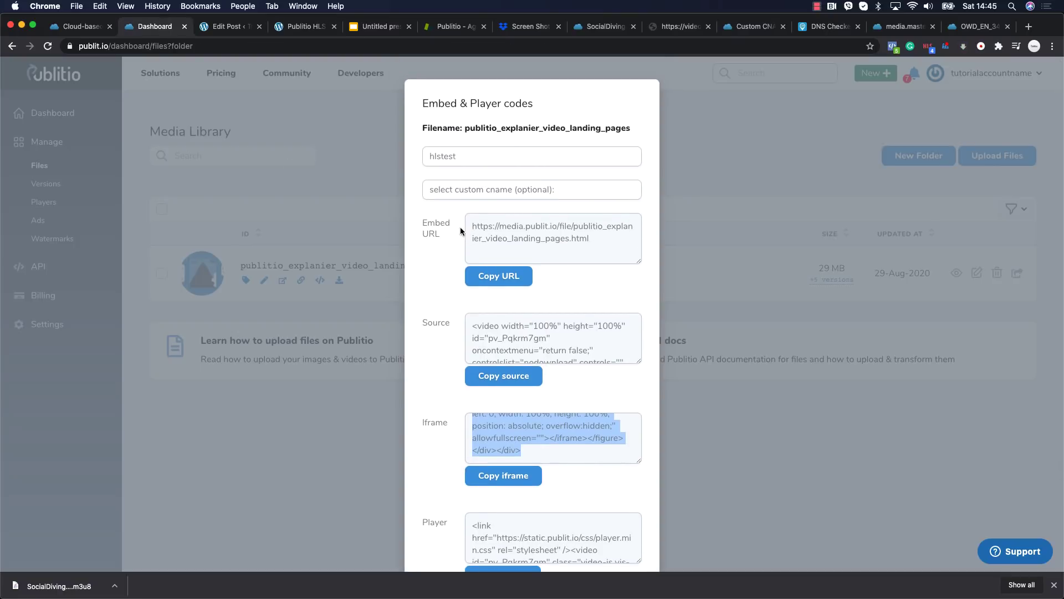
pyautogui.click(512, 279)
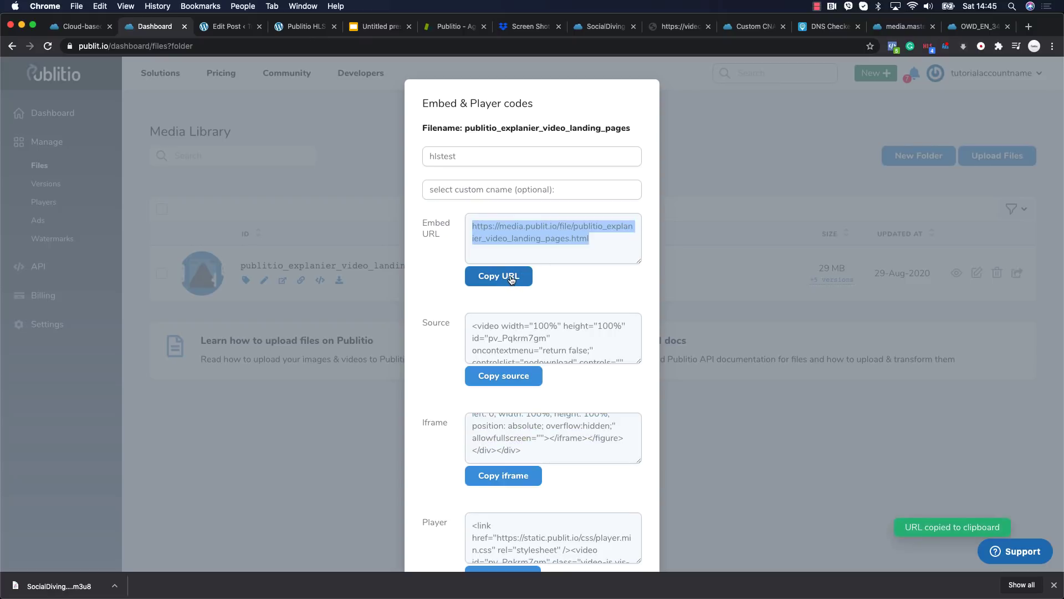
# Load the embed URL in the preview tab, play and pause it, then return to Publitio
pyautogui.click(279, 28)
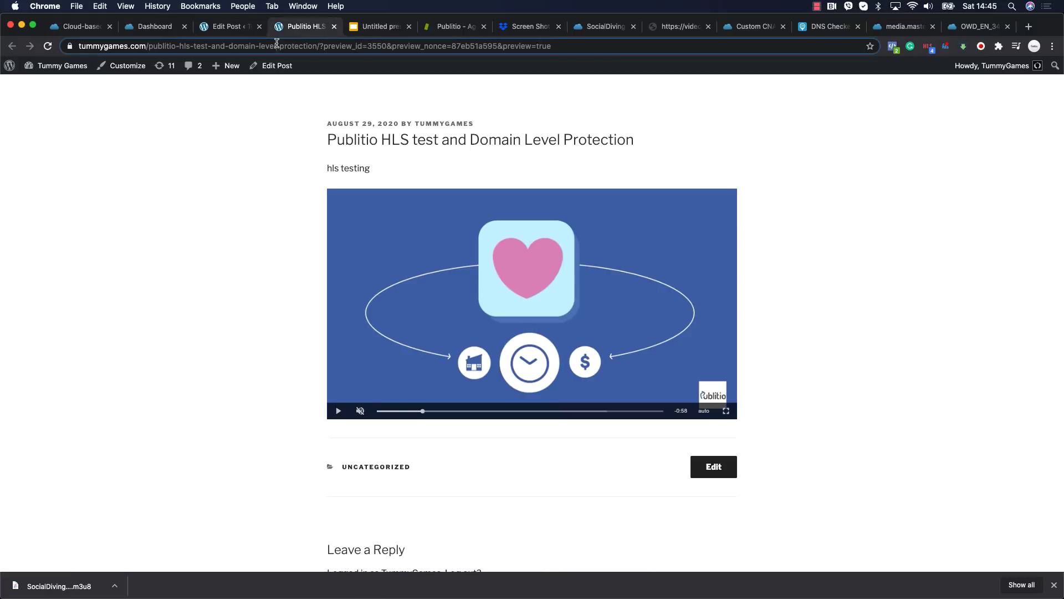
pyautogui.click(277, 46)
pyautogui.press('cmd+v')
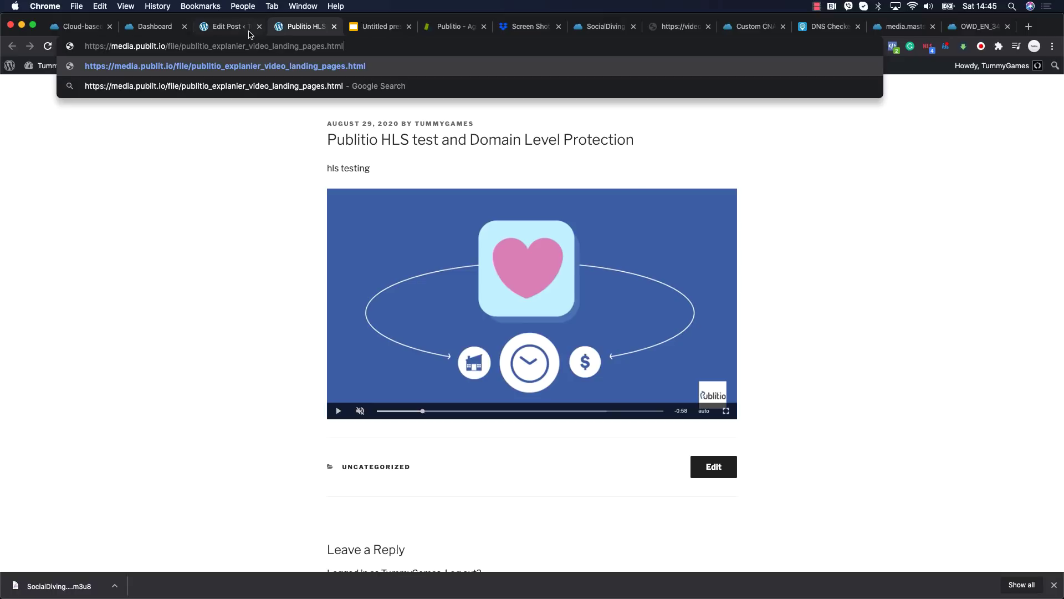
pyautogui.press('Return')
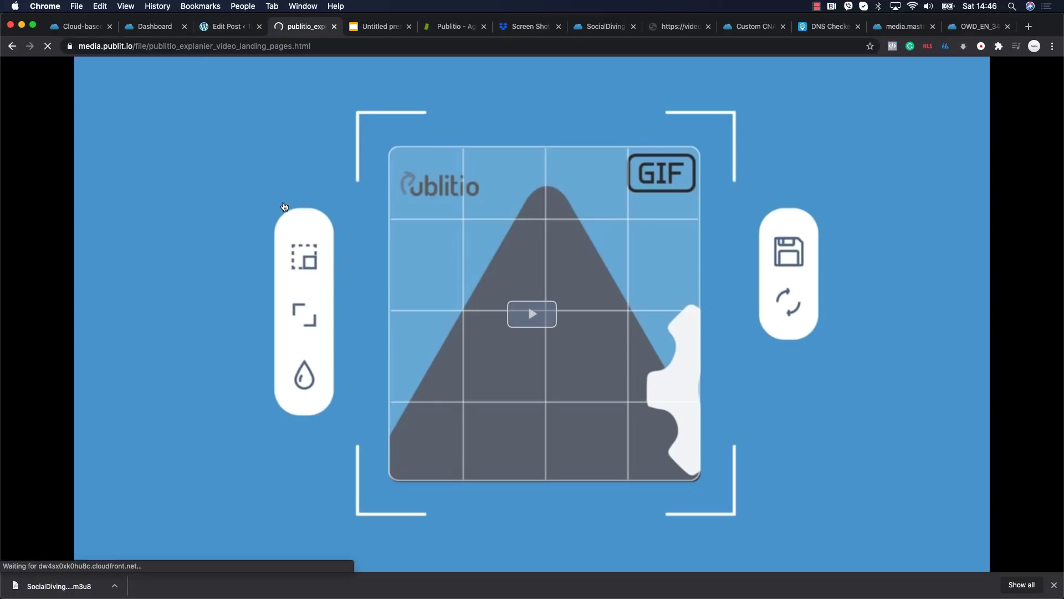
pyautogui.click(533, 310)
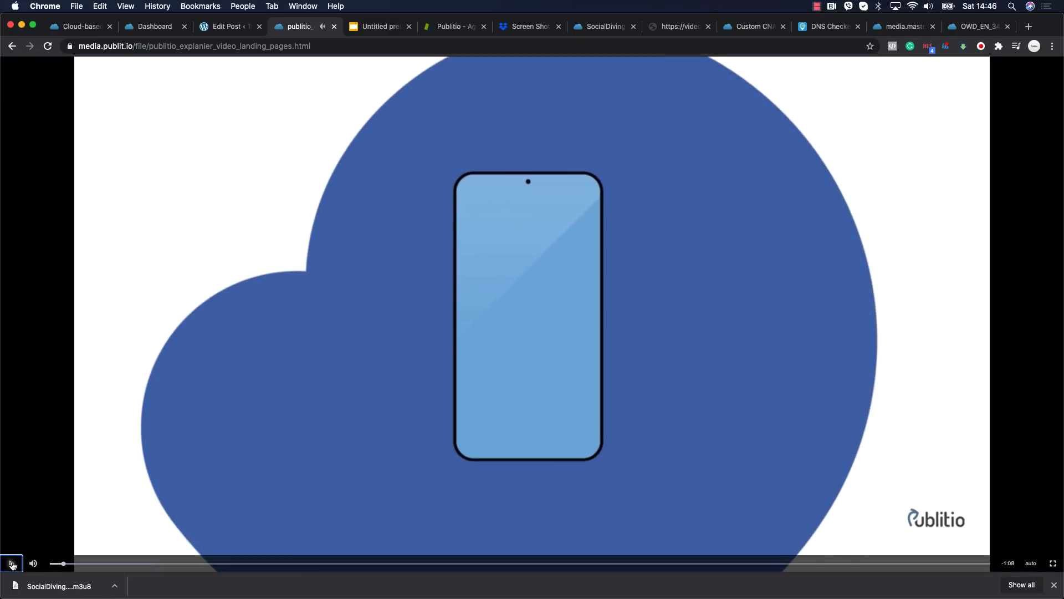
pyautogui.click(11, 563)
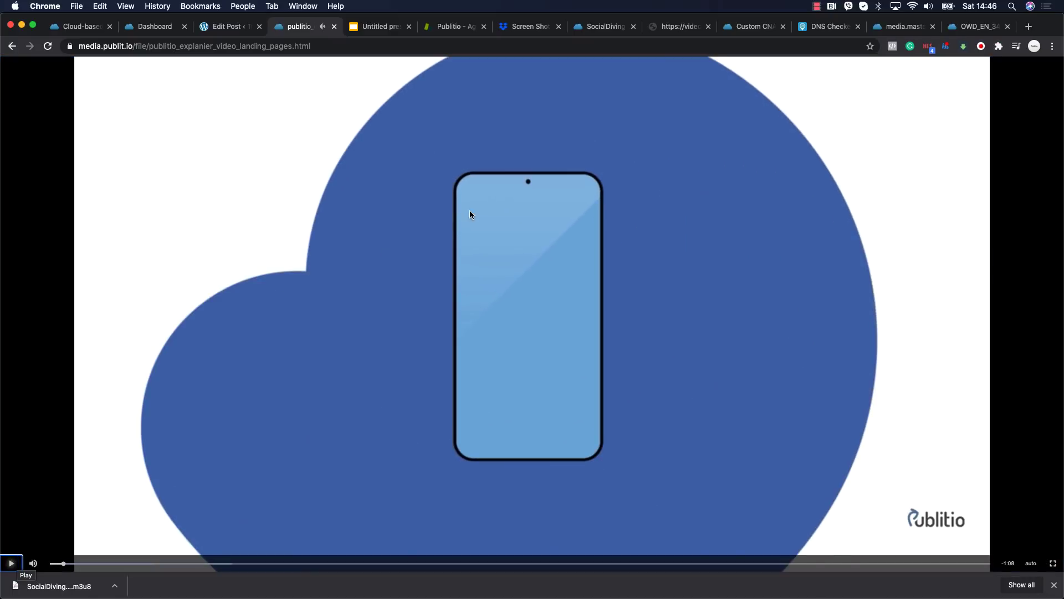
pyautogui.click(157, 30)
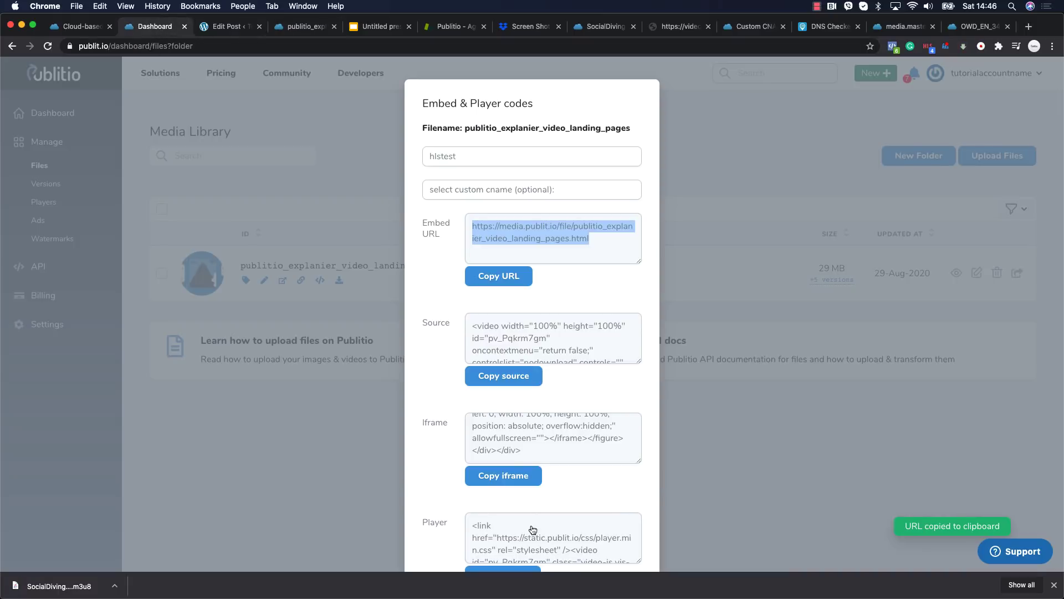
pyautogui.scroll(-3, 532, 530)
pyautogui.click(623, 528)
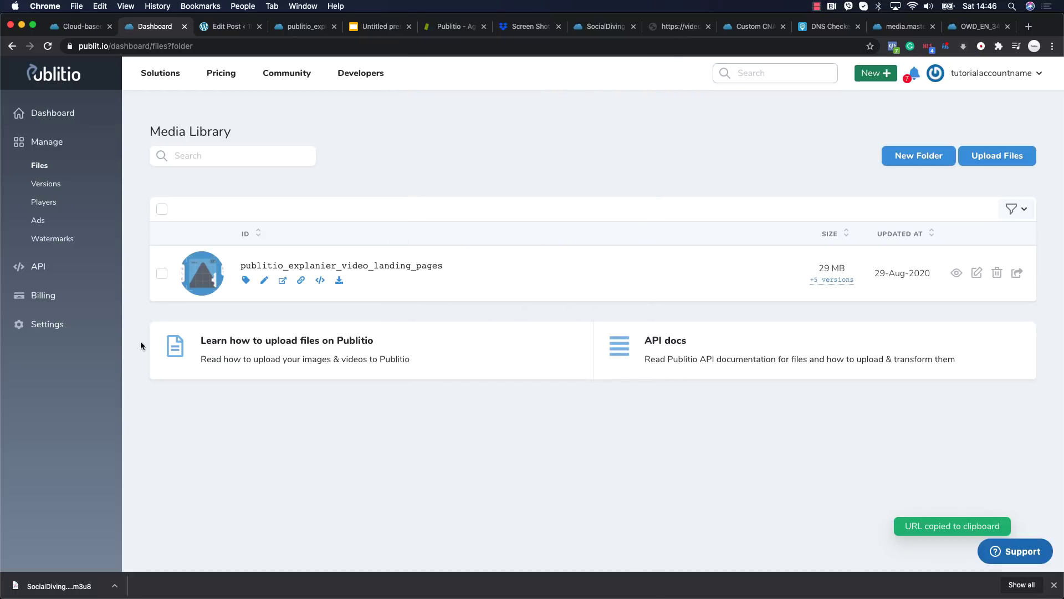
pyautogui.click(49, 327)
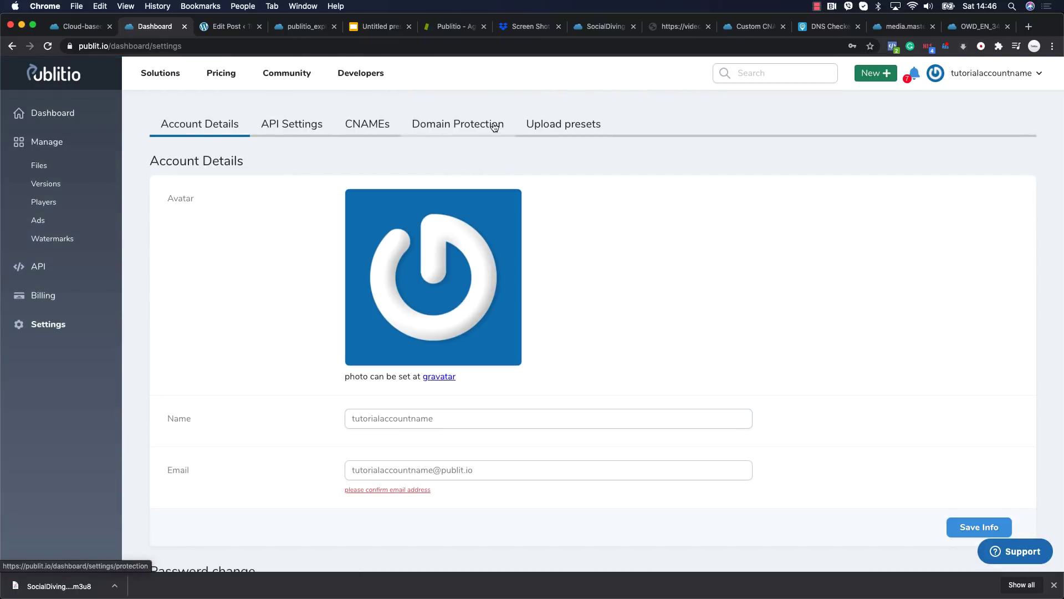
pyautogui.click(467, 124)
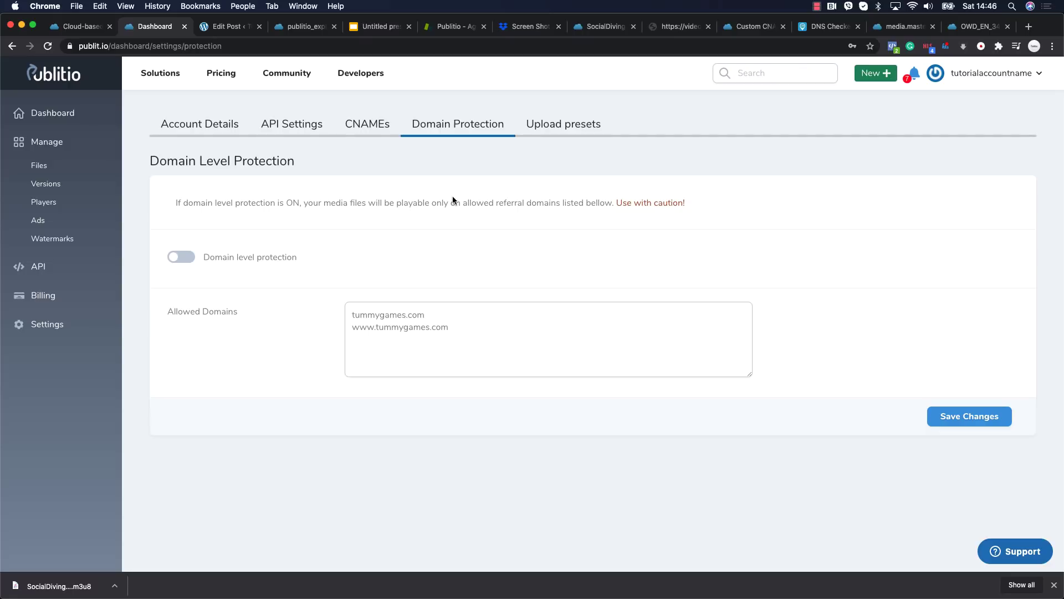
pyautogui.click(186, 258)
pyautogui.click(973, 415)
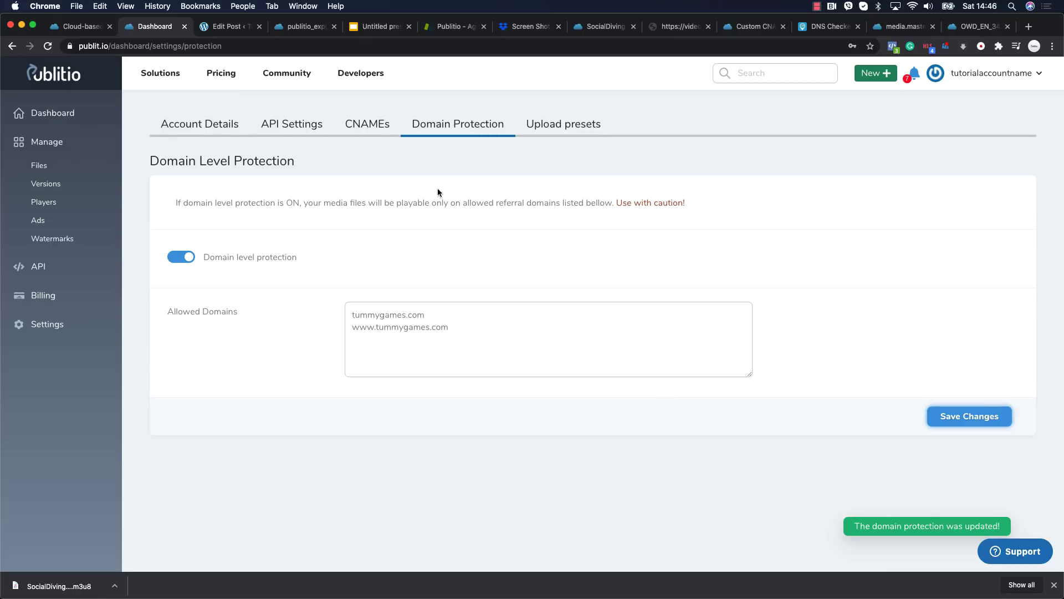
# Confirm the direct media.publit.io link is blocked while the reloaded post preview still plays the video
pyautogui.click(302, 28)
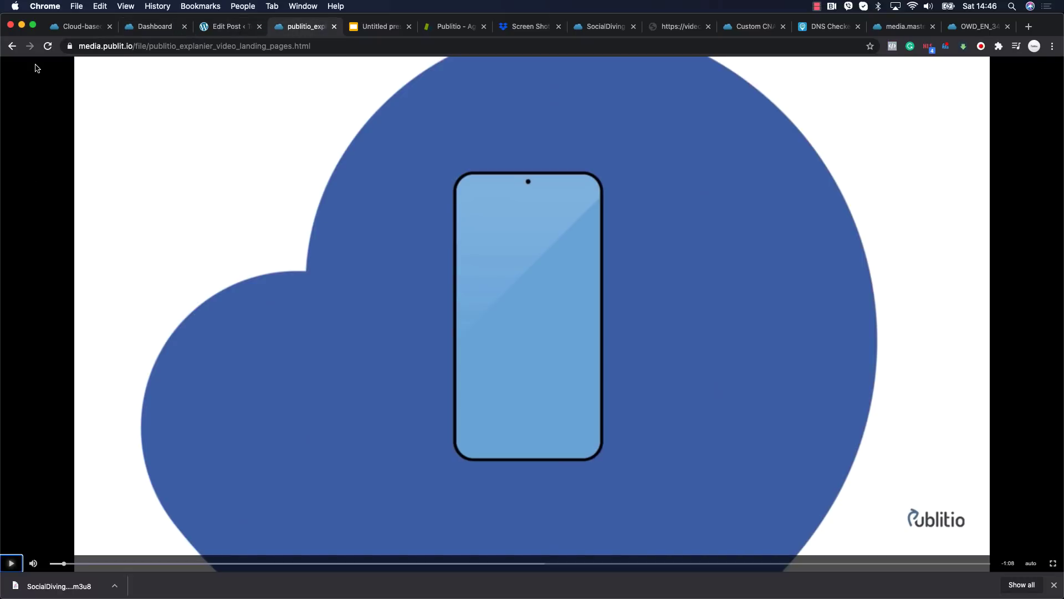
pyautogui.click(47, 46)
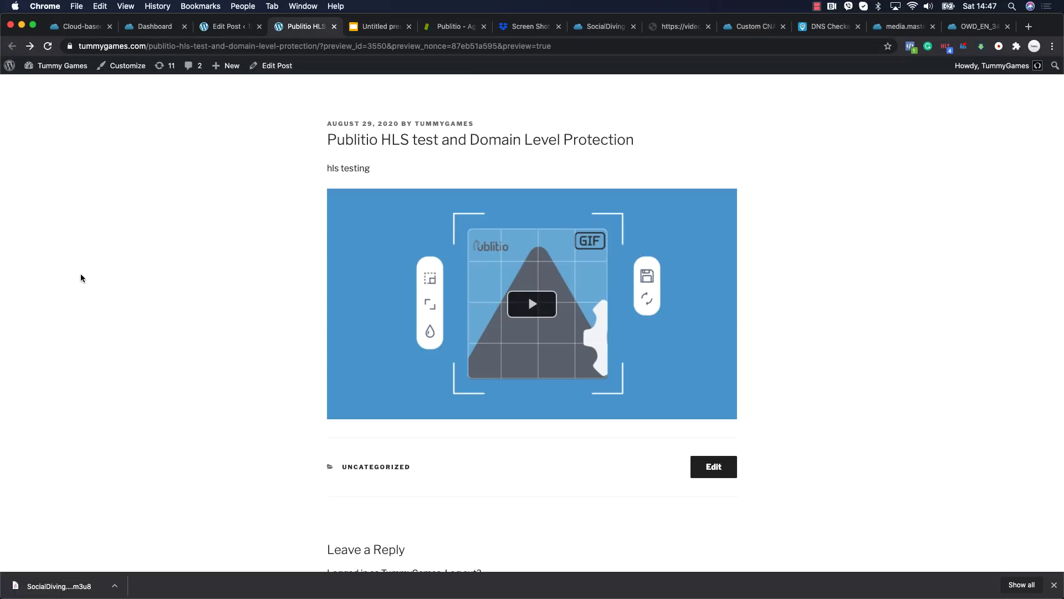
pyautogui.click(48, 46)
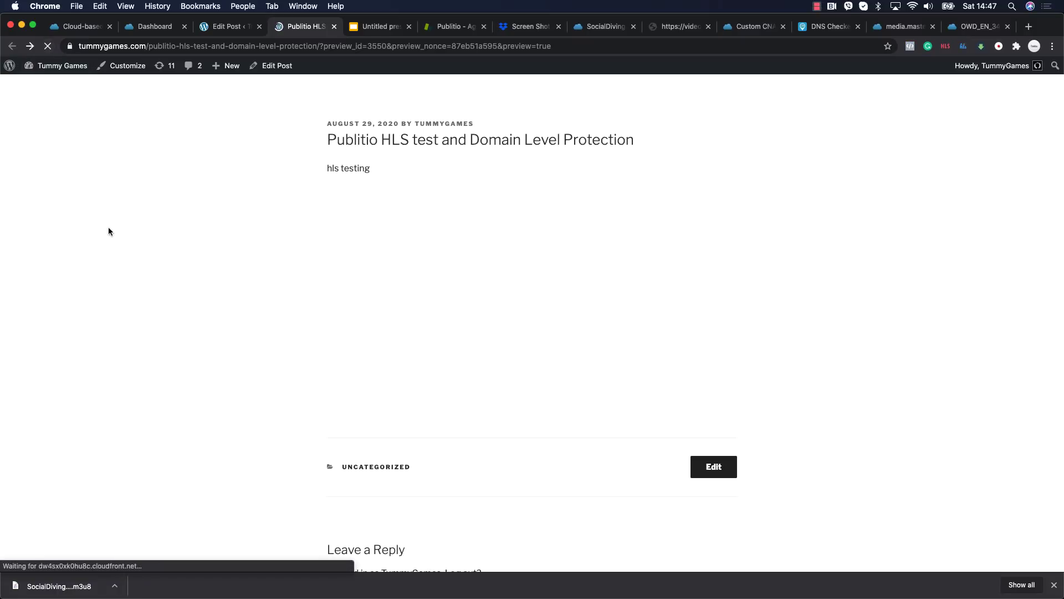
pyautogui.click(539, 306)
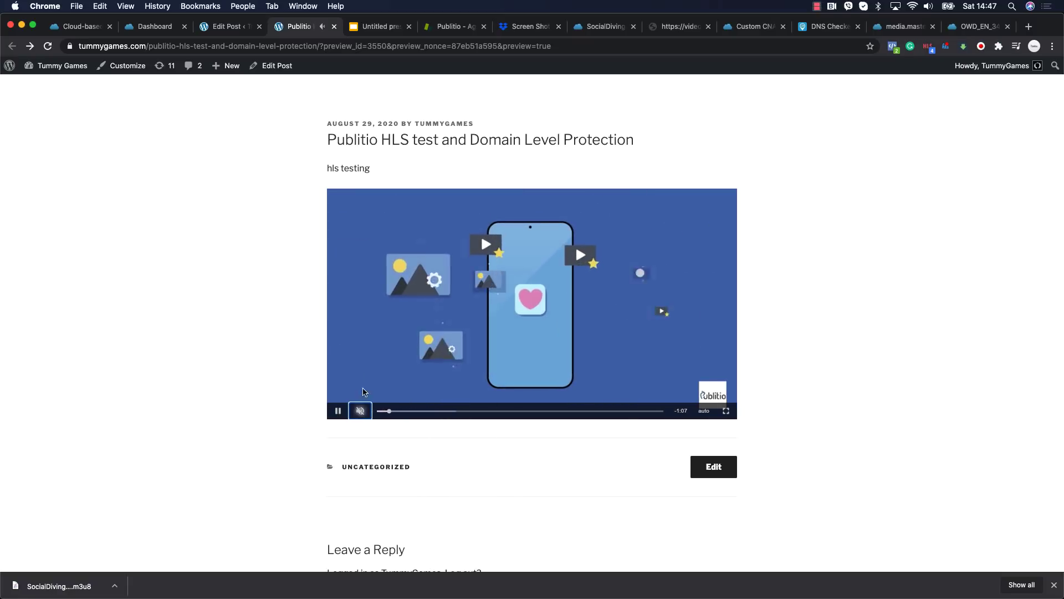
pyautogui.click(337, 410)
# Replace both allowed domains with only google.com and save the domain protection settings
pyautogui.click(158, 28)
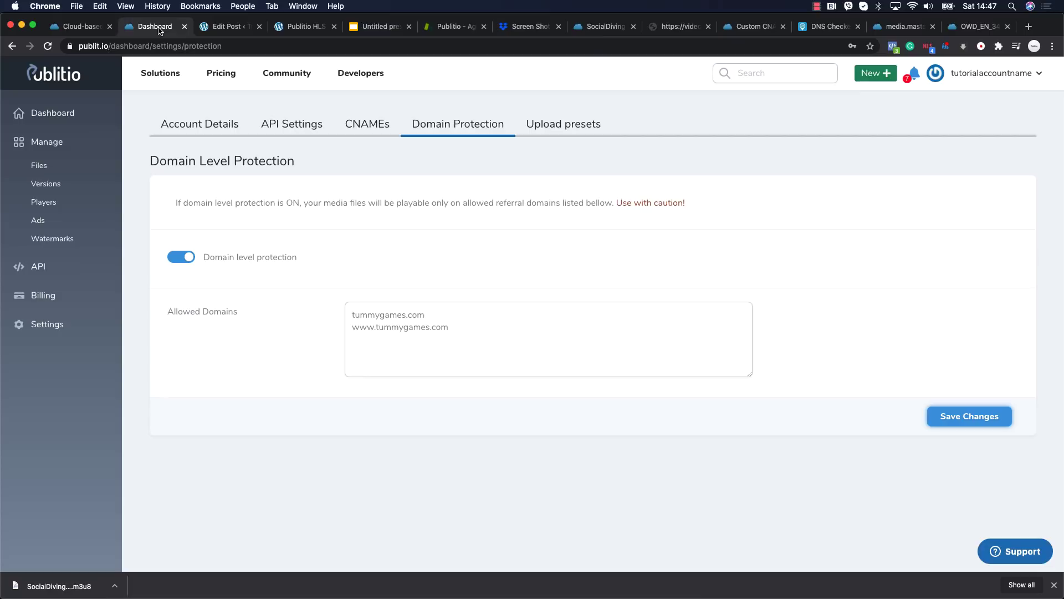
pyautogui.moveTo(450, 327); pyautogui.dragTo(337, 312)
pyautogui.write('googl')
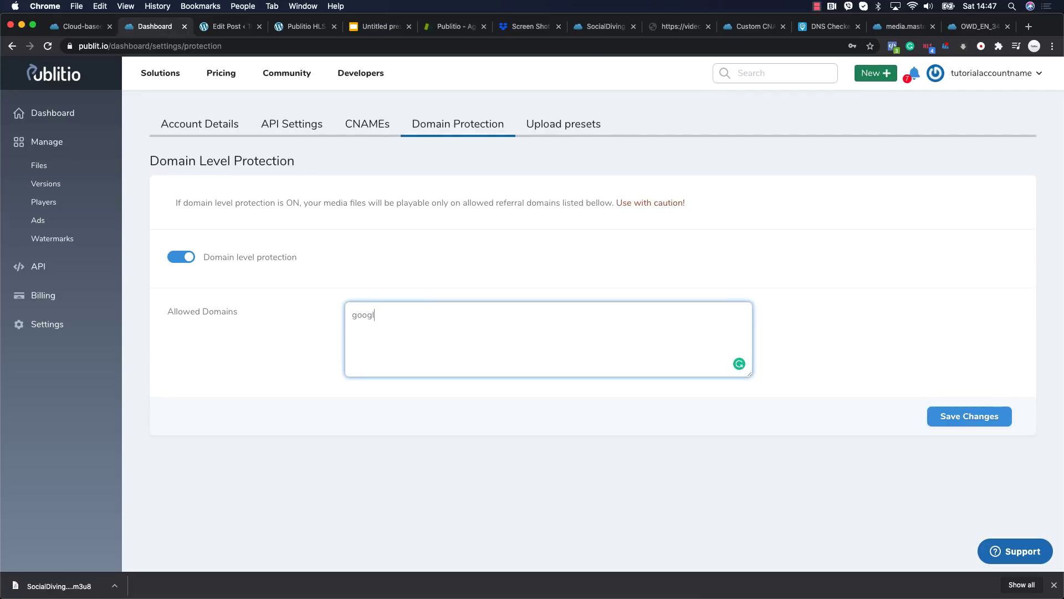
pyautogui.write('e.com')
pyautogui.click(950, 305)
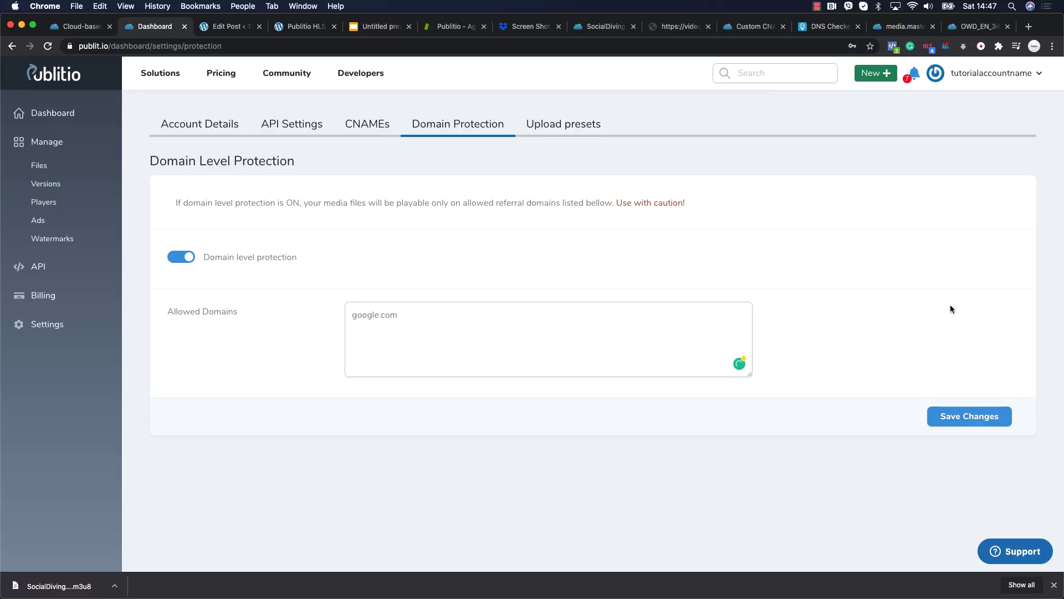
pyautogui.click(959, 412)
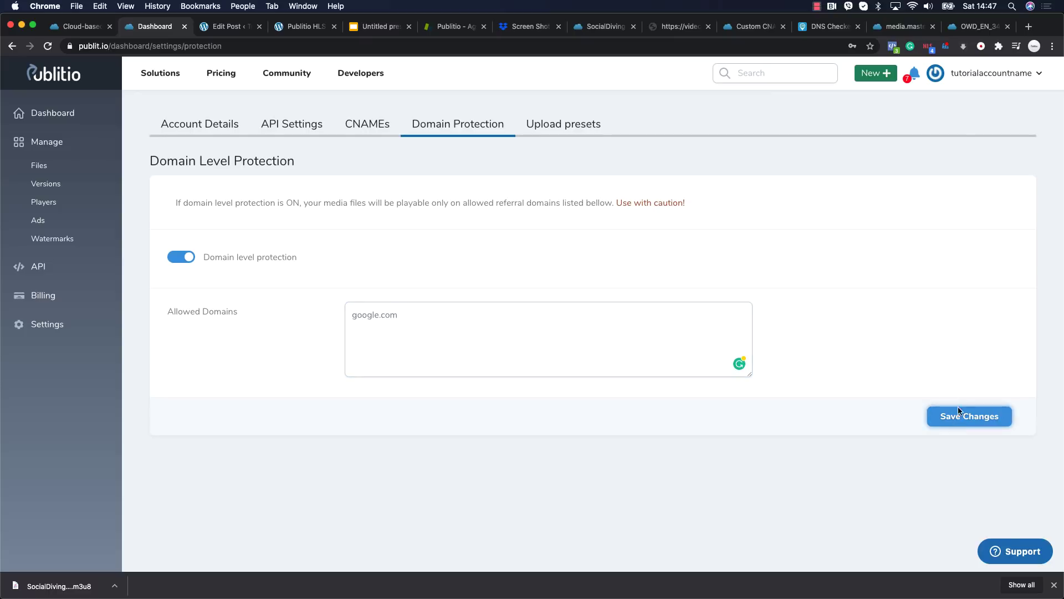
pyautogui.click(311, 27)
# Reload the post preview to confirm the embedded video now shows the protected-access message
pyautogui.click(48, 46)
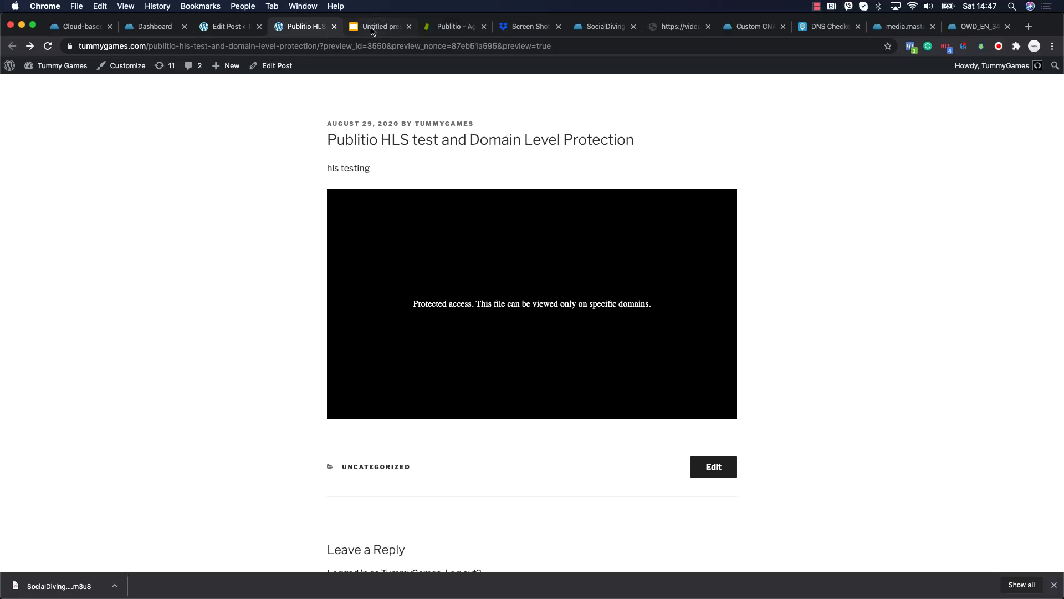
pyautogui.scroll(2, 254, 227)
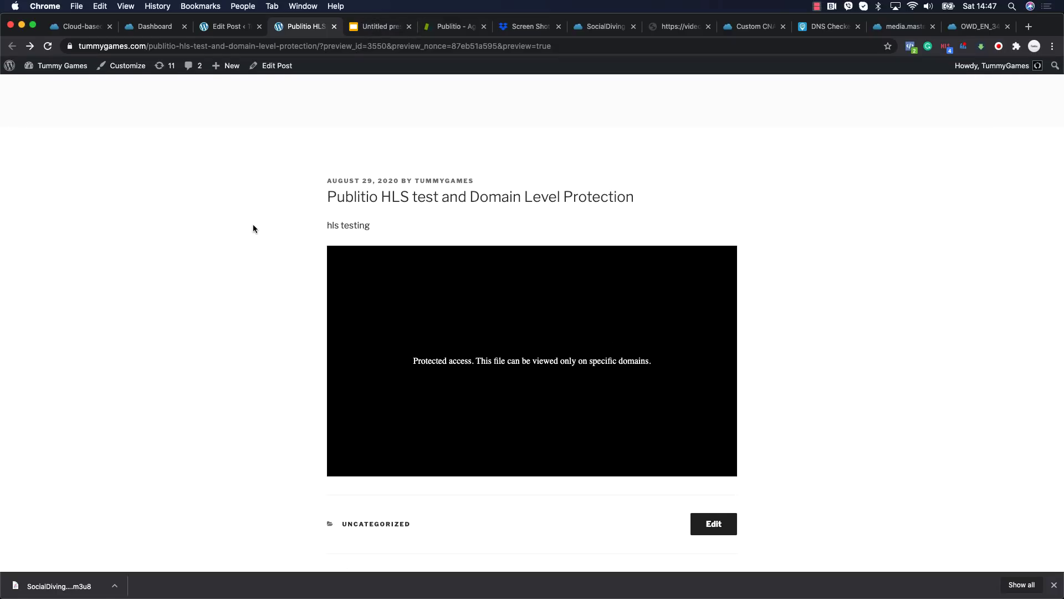
pyautogui.click(80, 26)
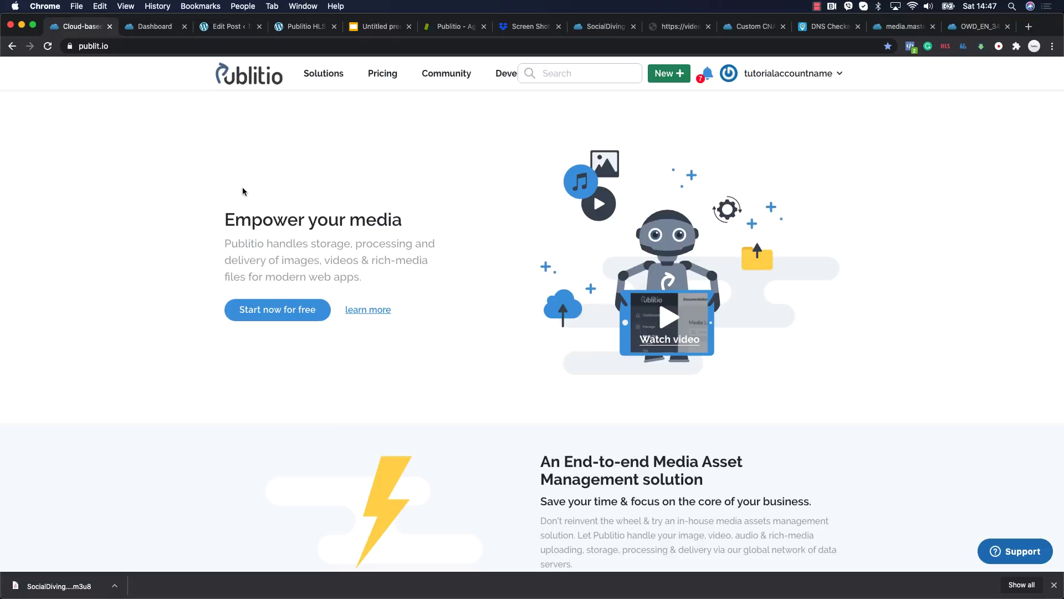